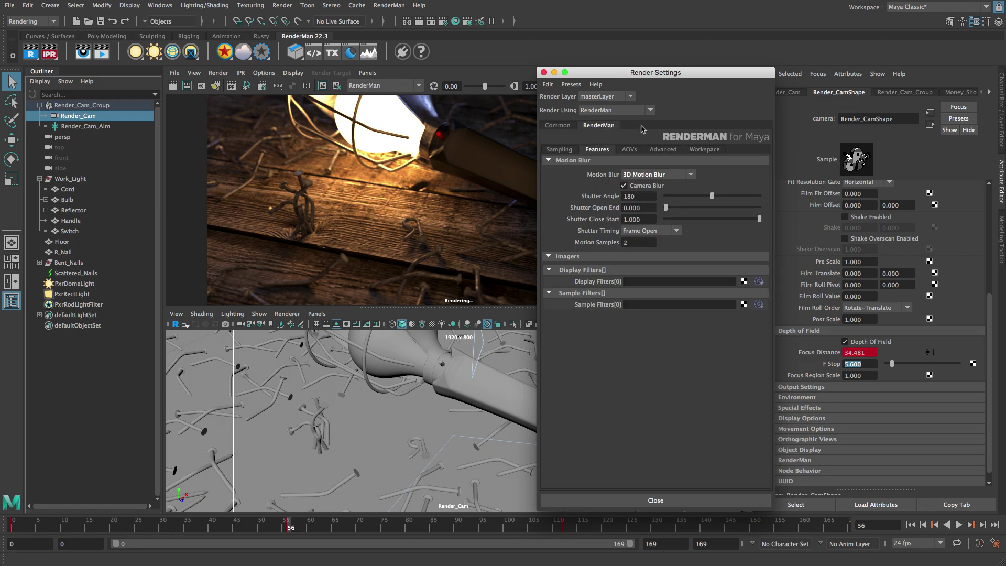
Review the sampling and integrator settings, then start an interactive render through Render_Cam
click(572, 150)
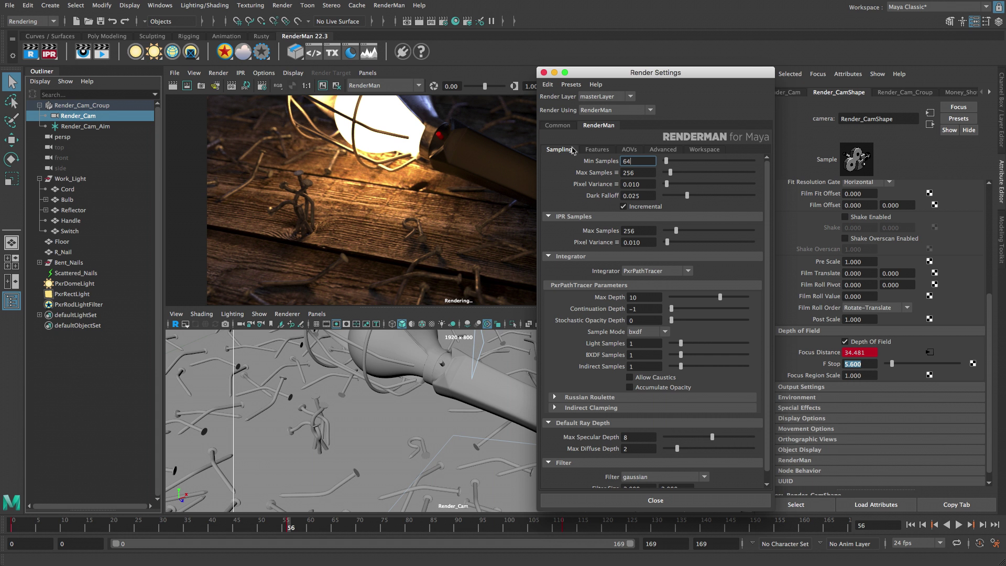
click(958, 524)
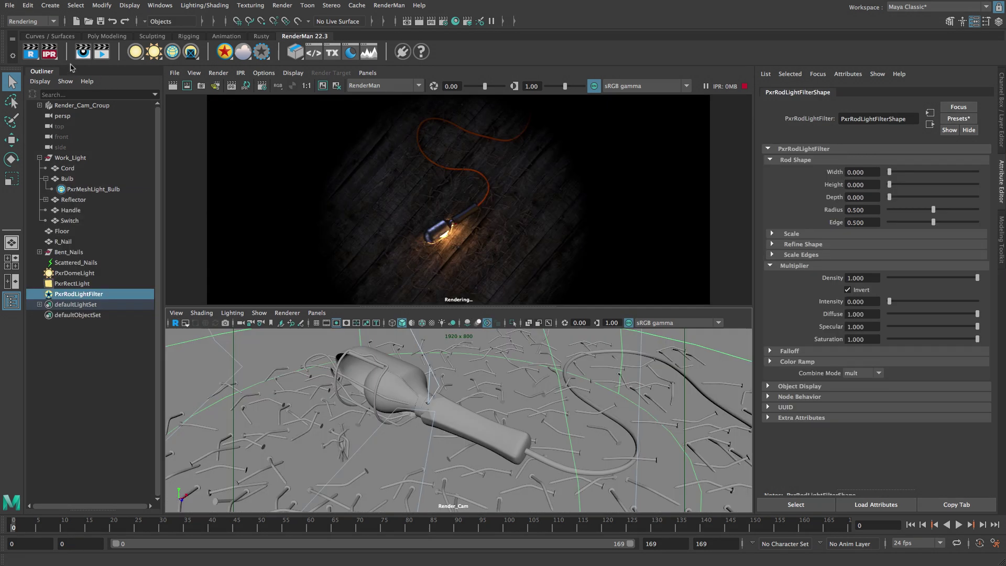
right_click(56, 57)
click(200, 90)
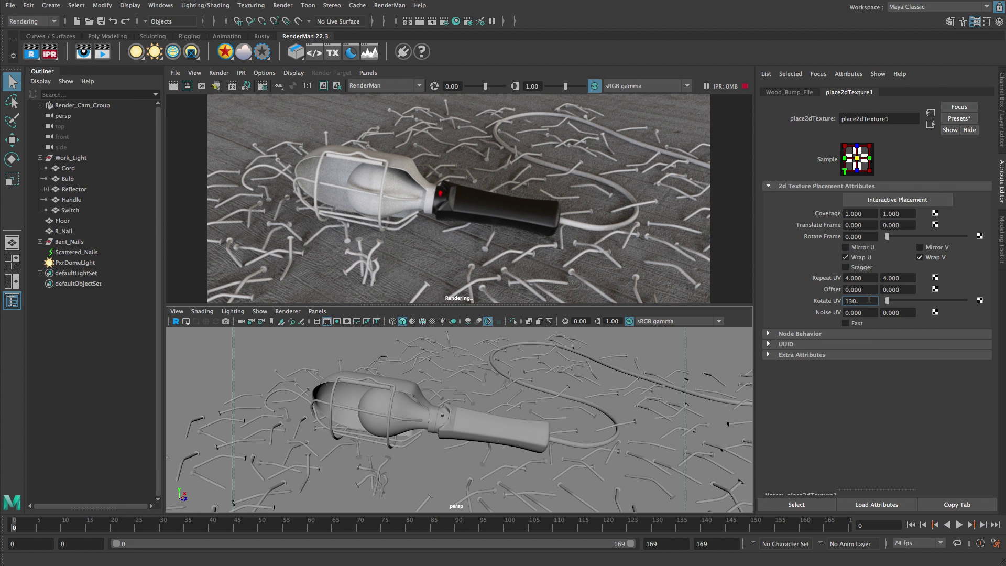
Confirm a 130 texture rotation and load Cord_Bump.tex as the cord's bump image
key(Return)
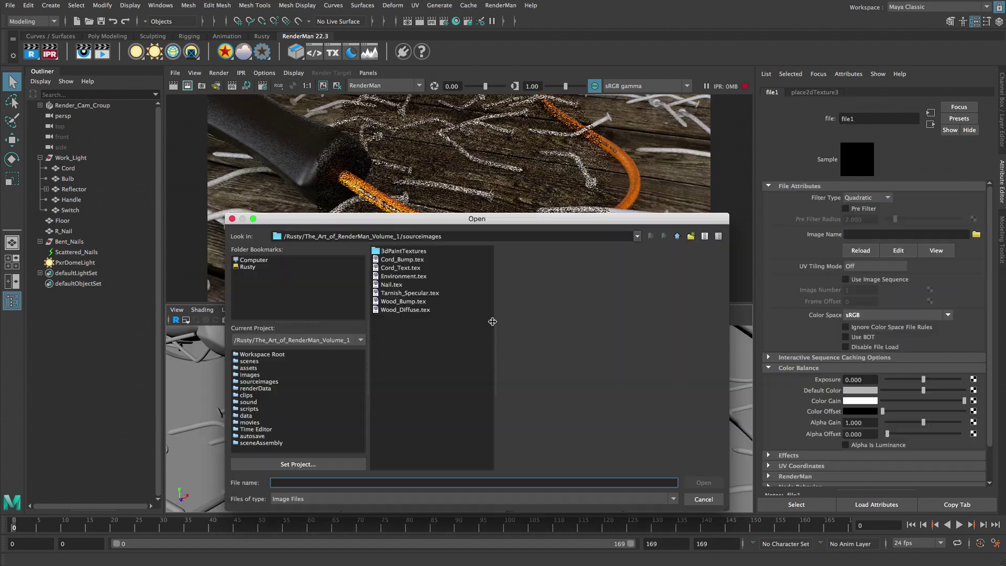
click(402, 259)
click(697, 482)
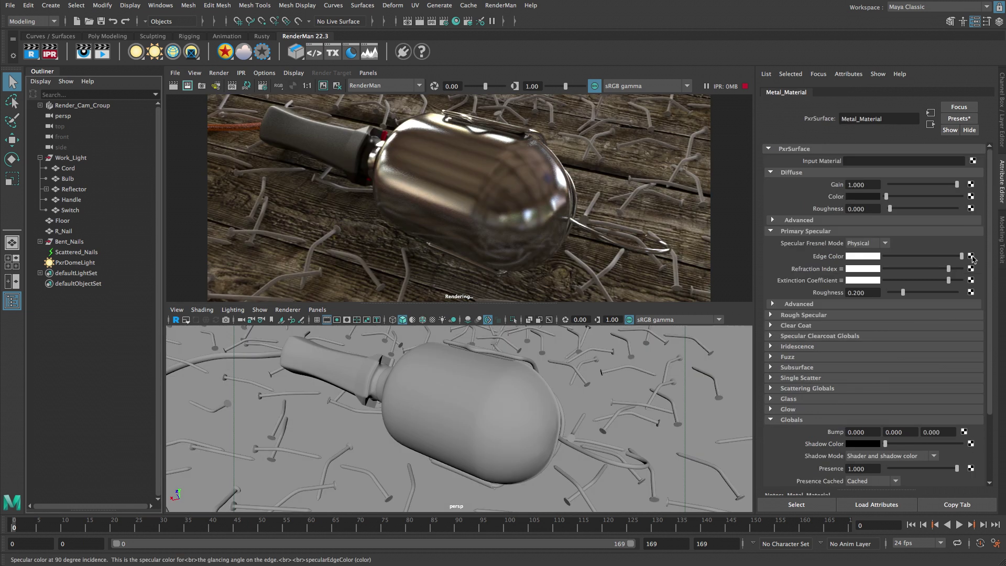
Map a texture onto Metal_Material's Edge Color and enter a value of 2
click(970, 256)
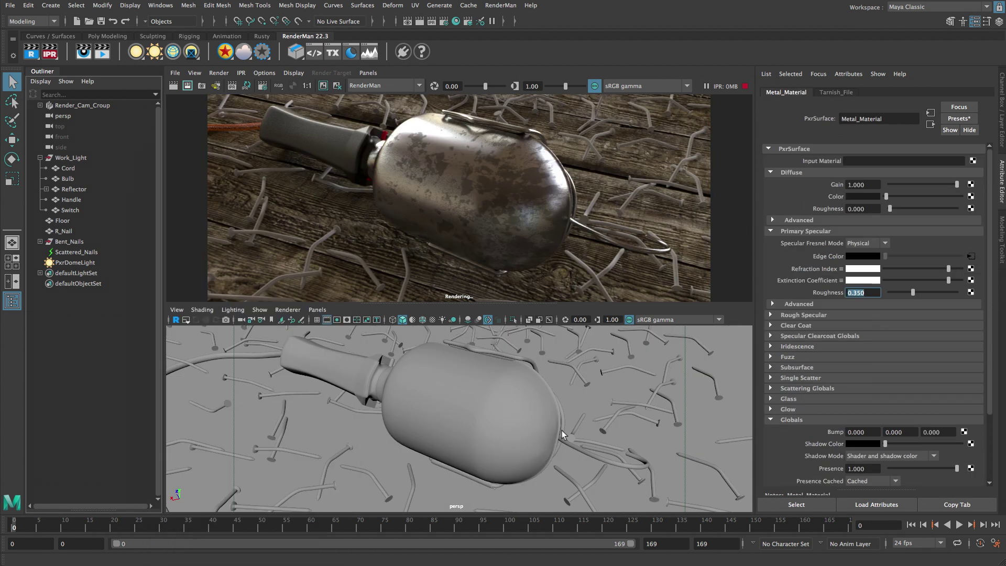
alt+drag(572, 429, 450, 427)
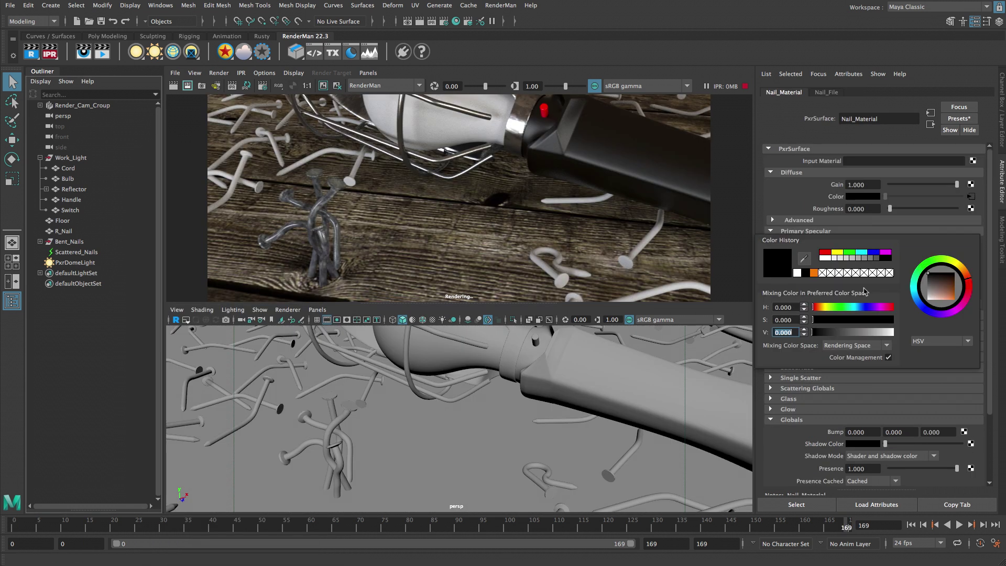
text(2)
key(Return)
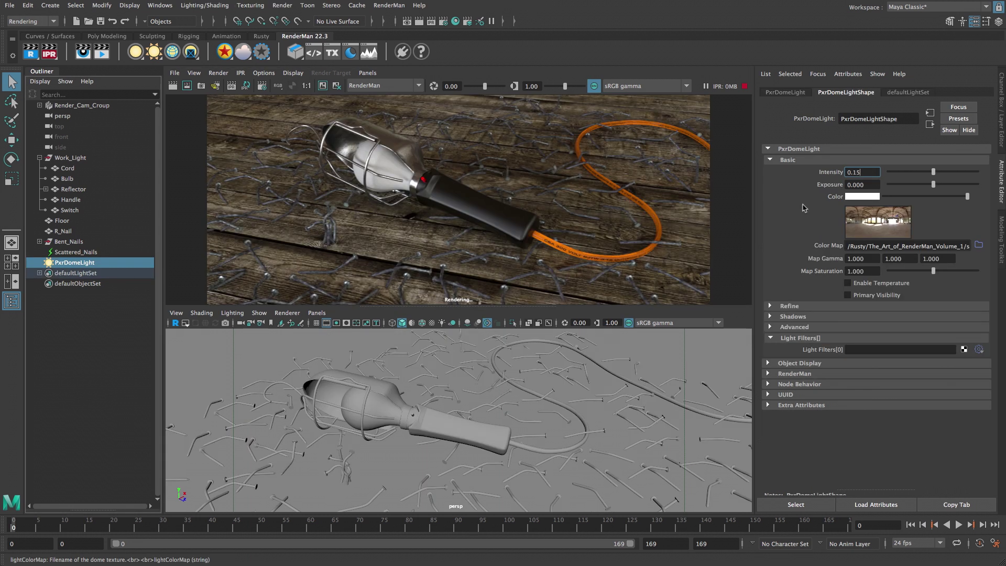
Set the dome light intensity to 0.150 and its Y rotation to -180
key(Return)
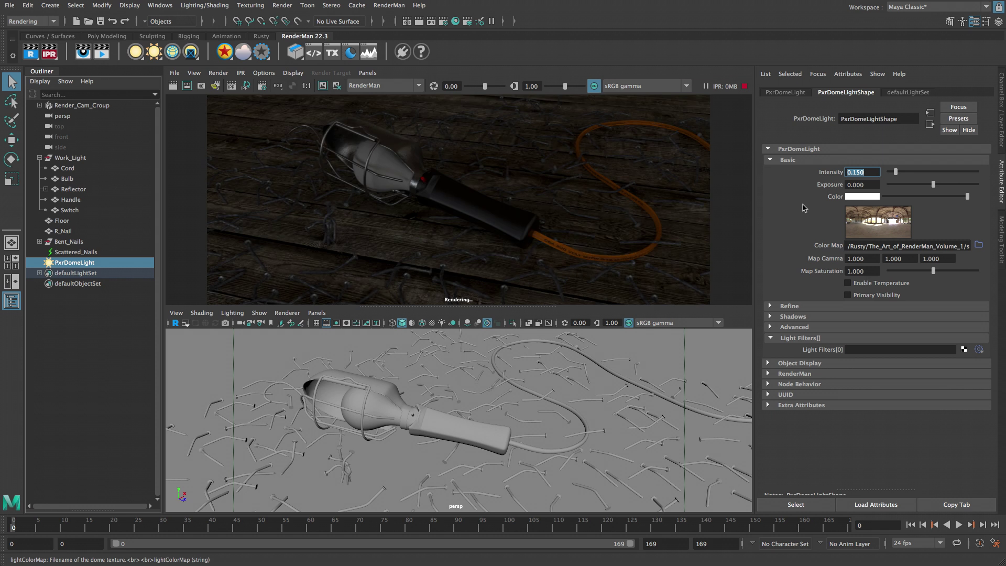
click(785, 92)
click(896, 171)
text(-180)
key(Return)
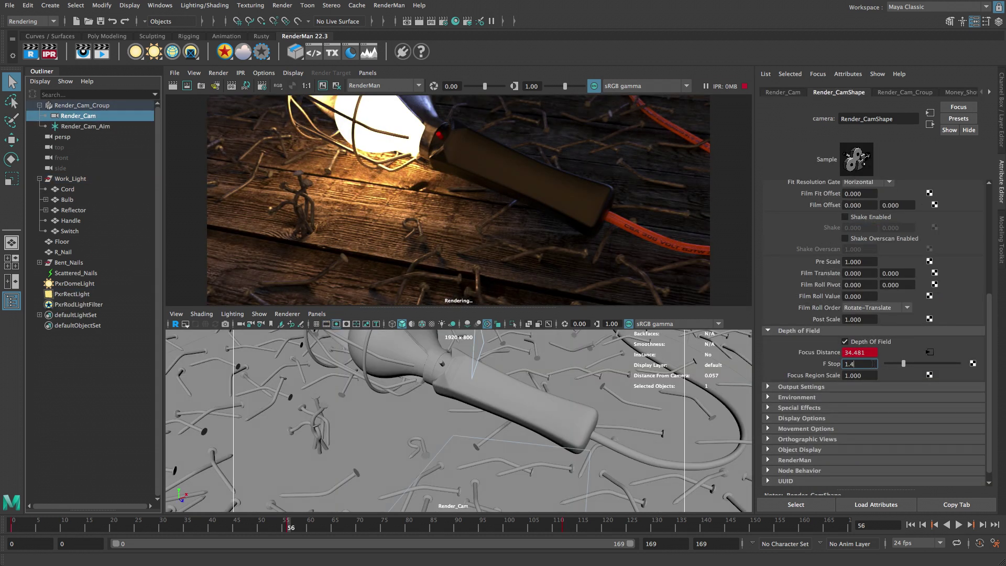
Set the camera F Stop to 1.4, a filter value of 5, and adjust the Floor's light linking
key(Return)
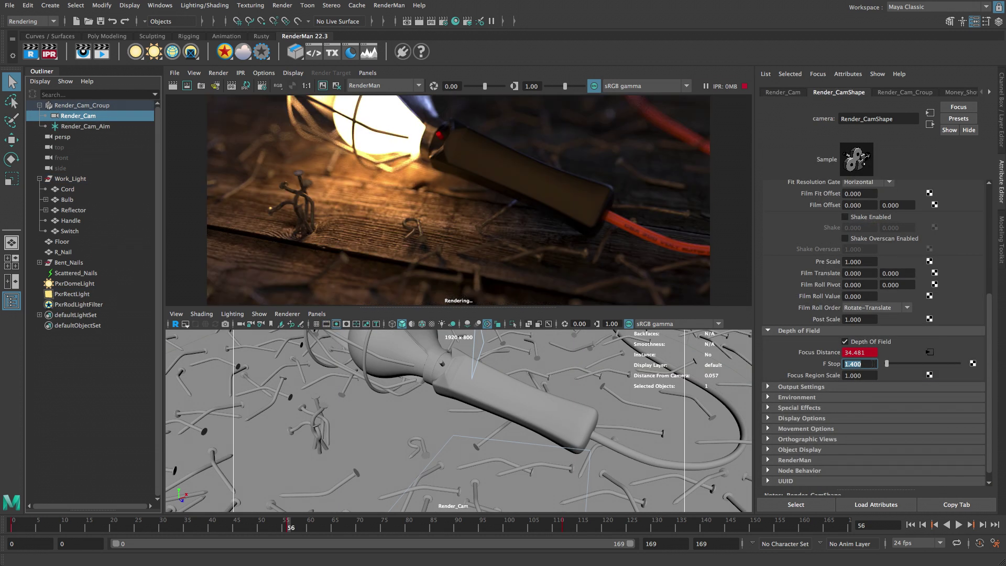
text(500)
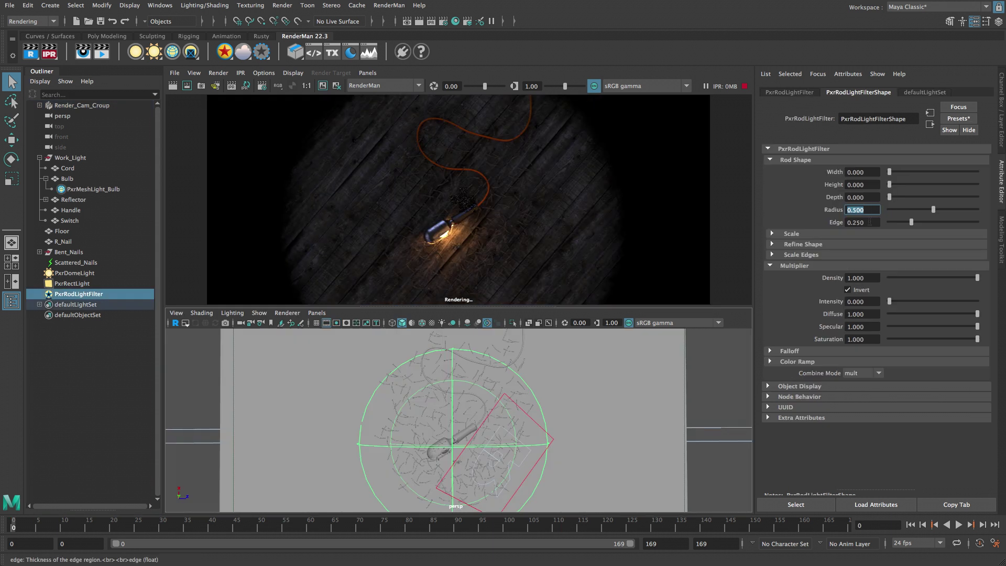
key(Tab)
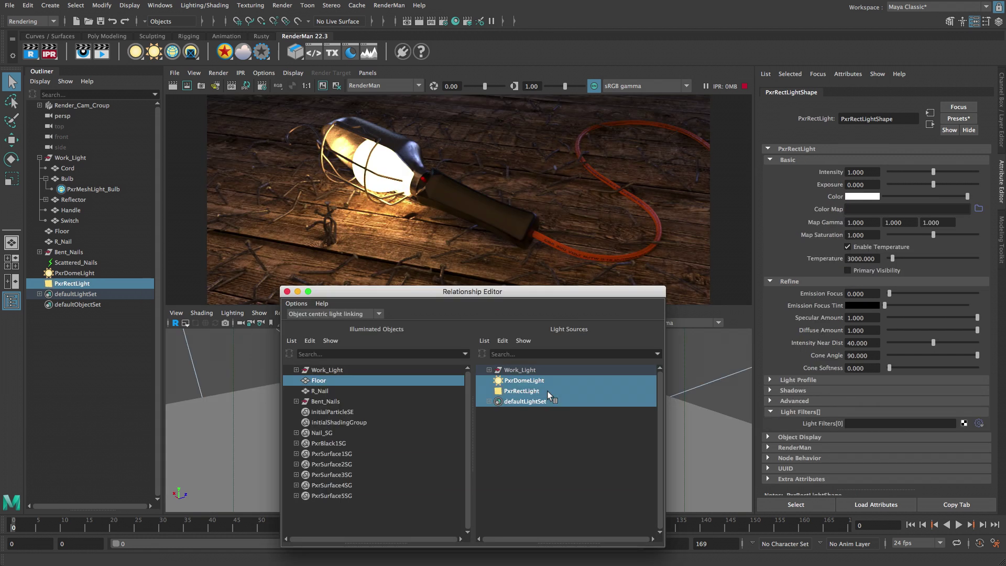
click(547, 391)
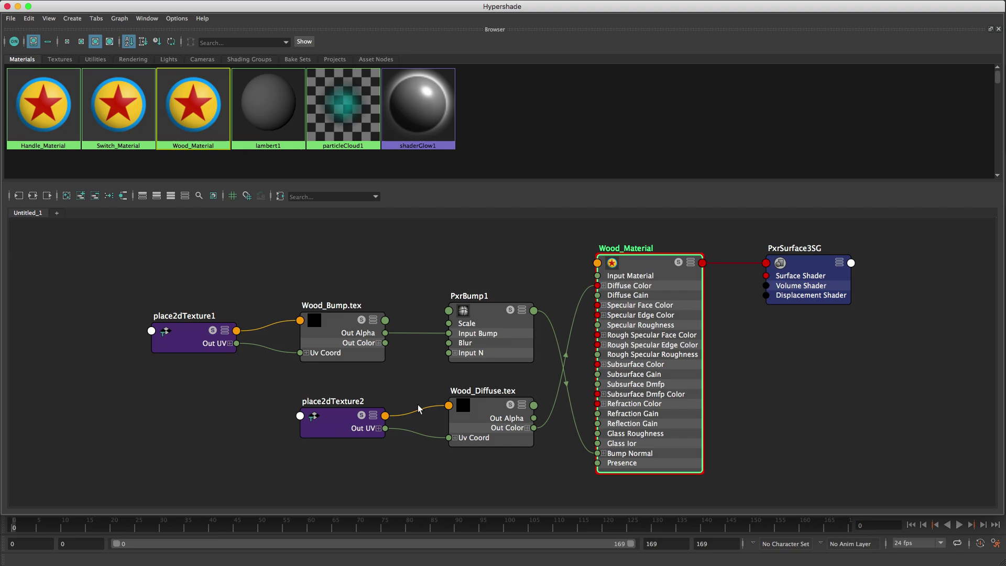
Delete place2dTexture2 and connect place2dTexture1 to Wood_Diffuse.tex
click(335, 414)
key(Delete)
click(185, 340)
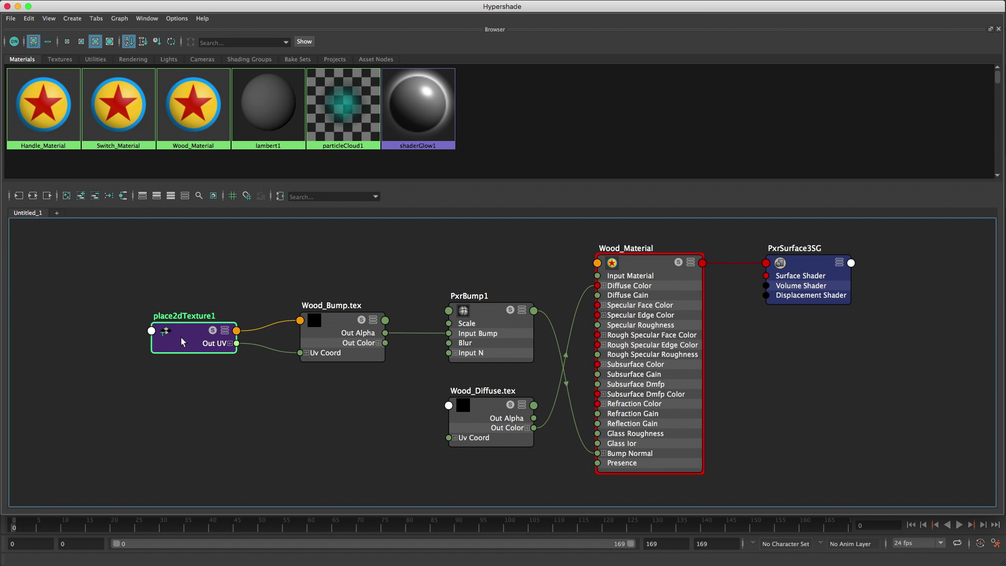
middle_drag(181, 337, 492, 409)
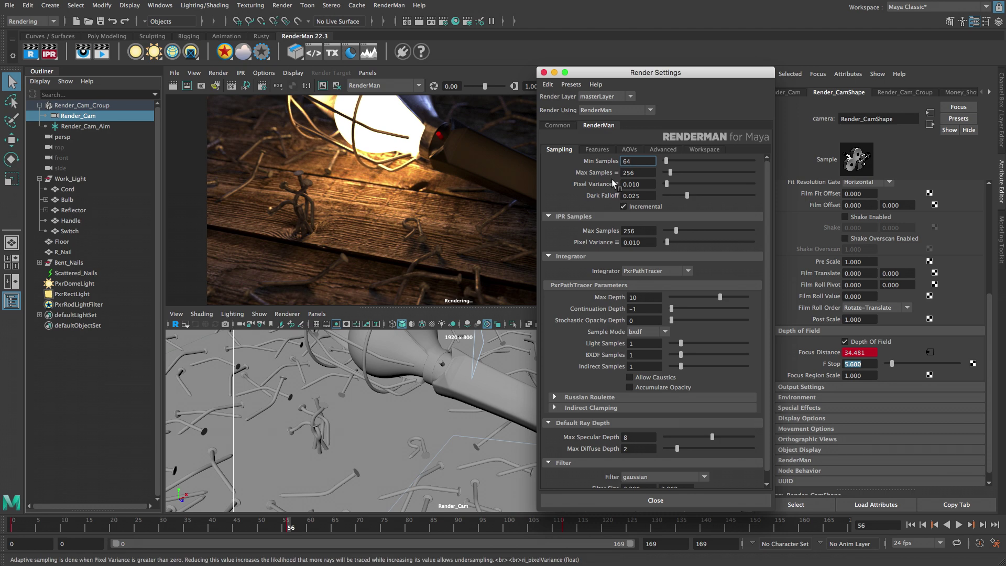
In the AOVs, keep the beauty display type as d_openexr and review its Denoise Mode options
click(629, 149)
click(697, 190)
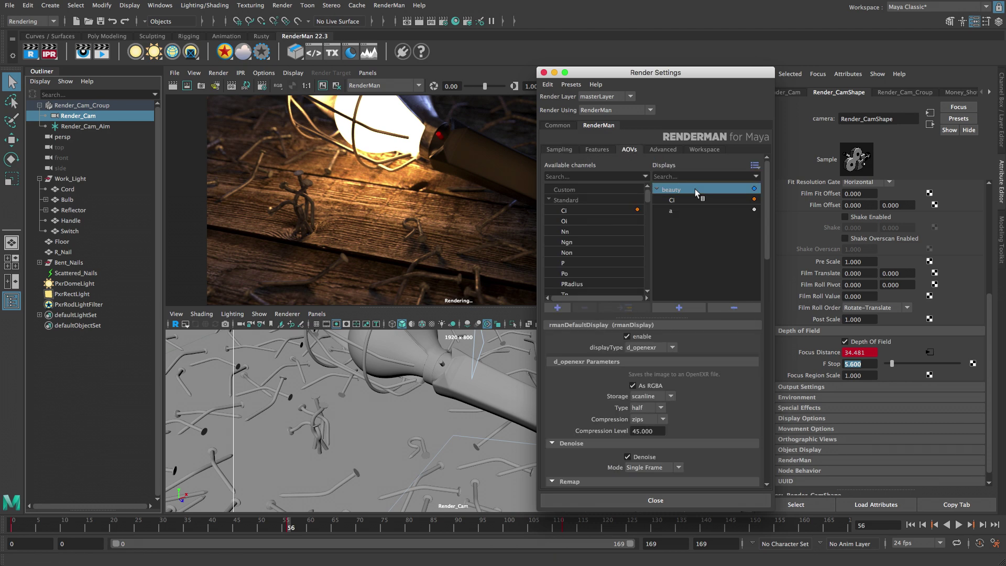
click(672, 347)
click(712, 343)
scroll(715, 377, down, 3)
click(678, 391)
click(389, 6)
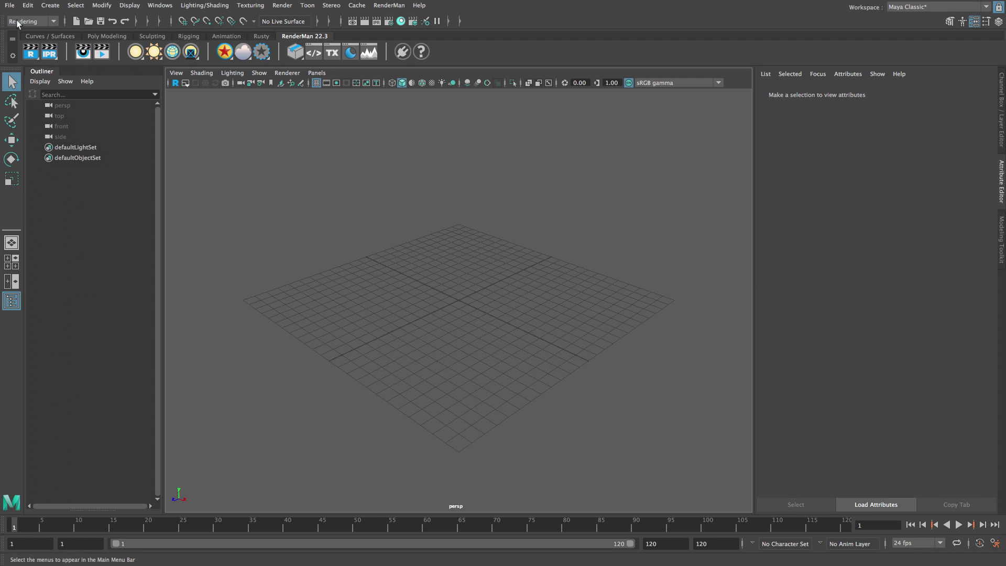
Set The_Art_of_RenderMan_Volume_1 as the current project
click(9, 5)
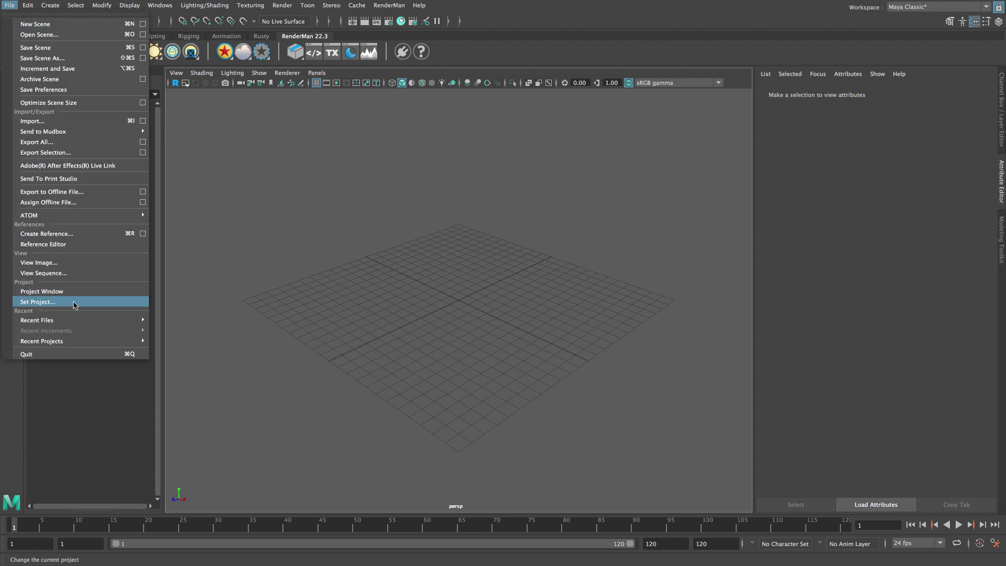
click(73, 303)
click(220, 197)
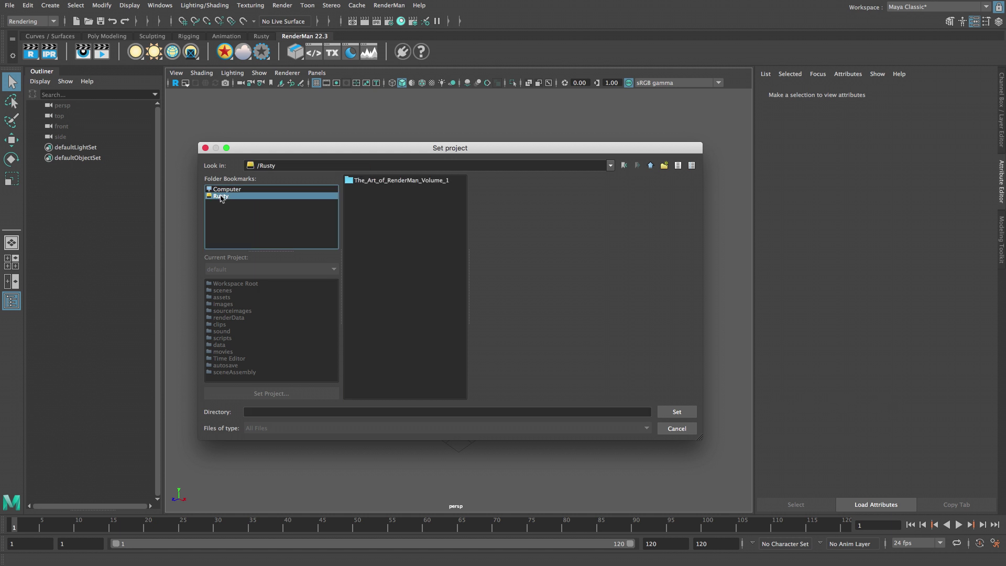
click(450, 182)
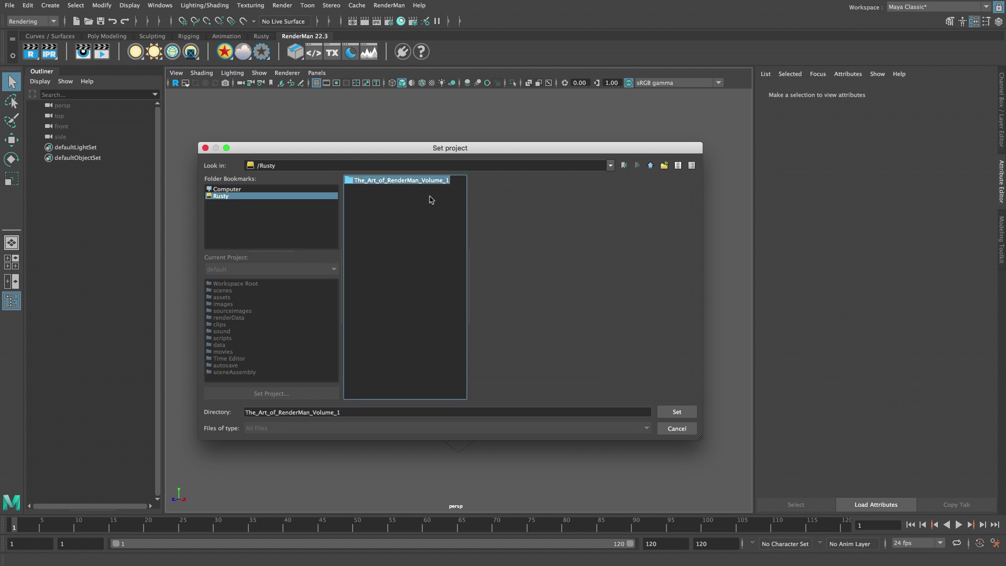
double_click(424, 182)
click(677, 413)
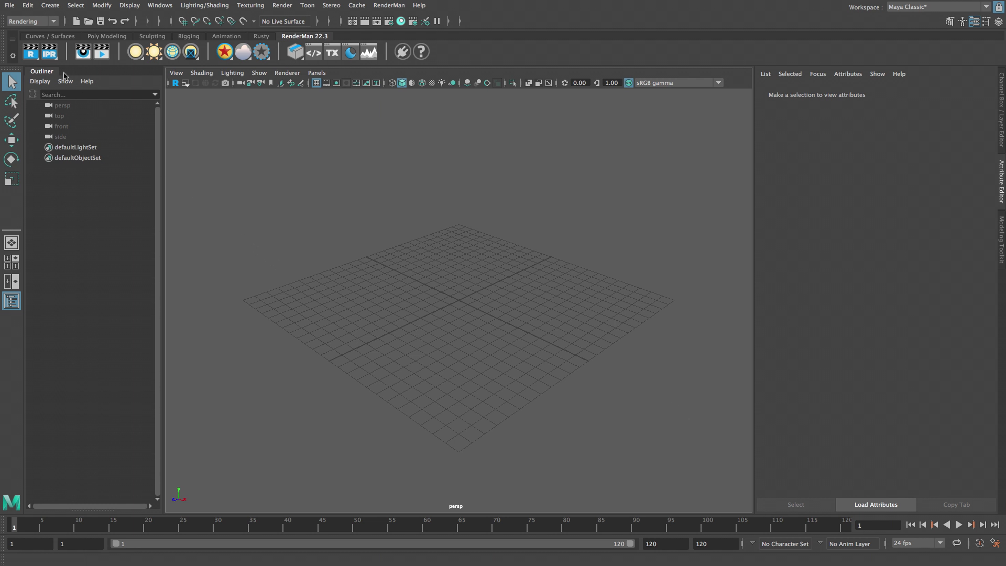
Open Chapter_1.ma without saving the untitled scene
click(10, 6)
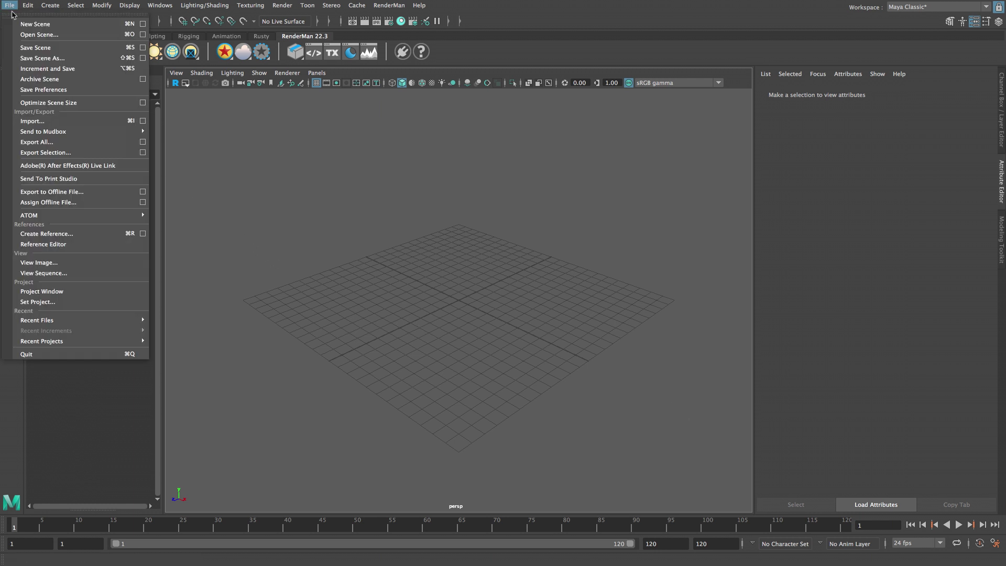
click(68, 35)
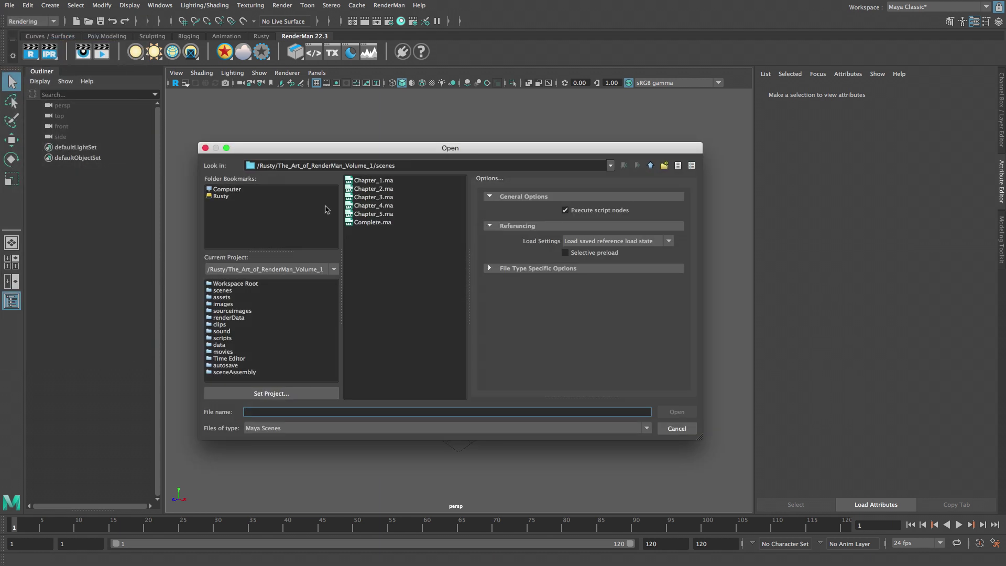
click(381, 182)
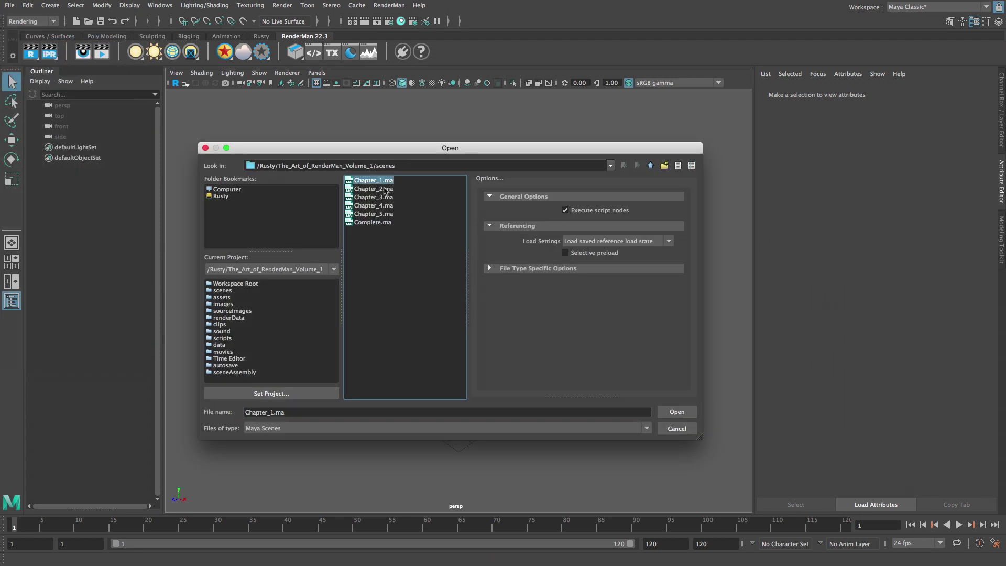
click(664, 415)
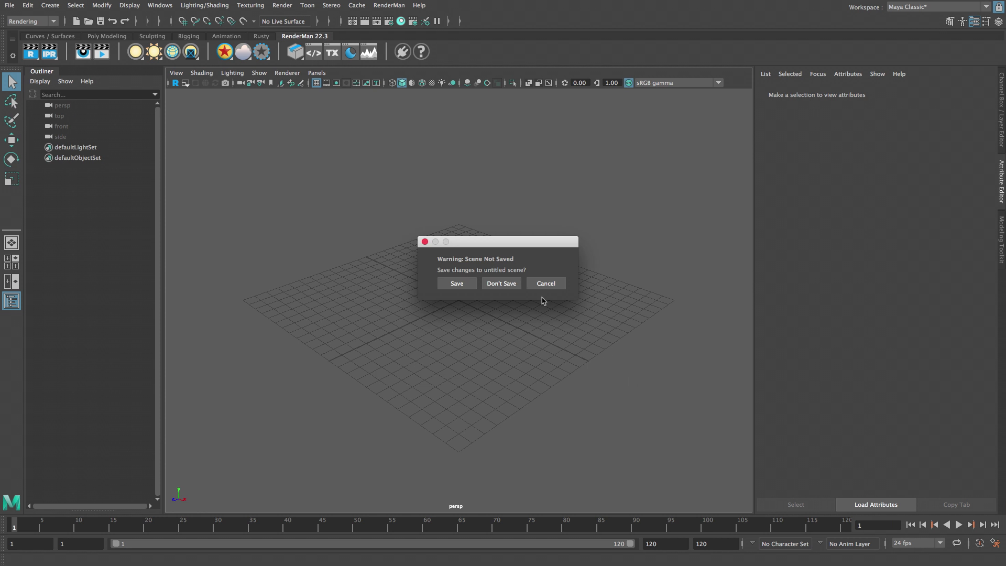
click(520, 284)
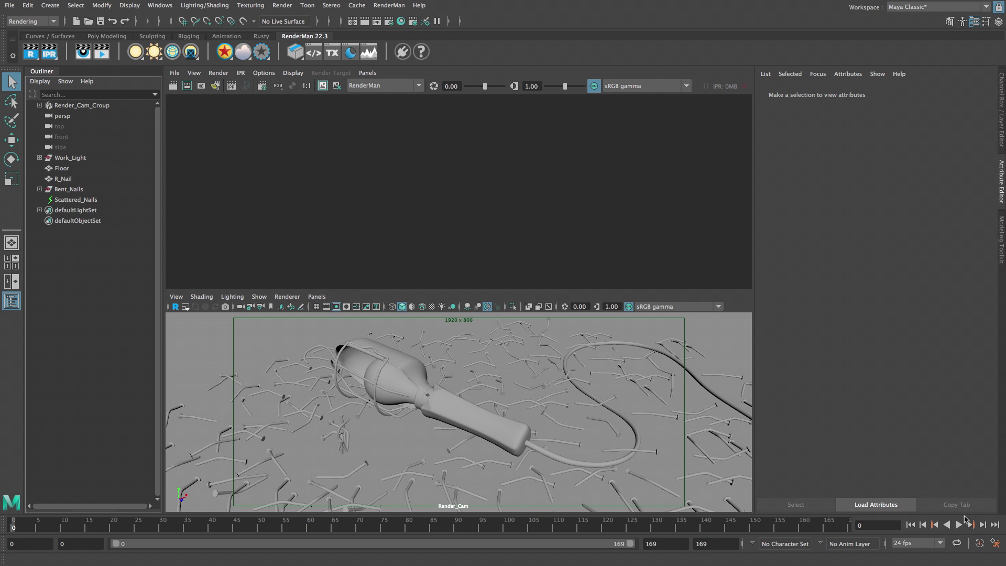
click(959, 524)
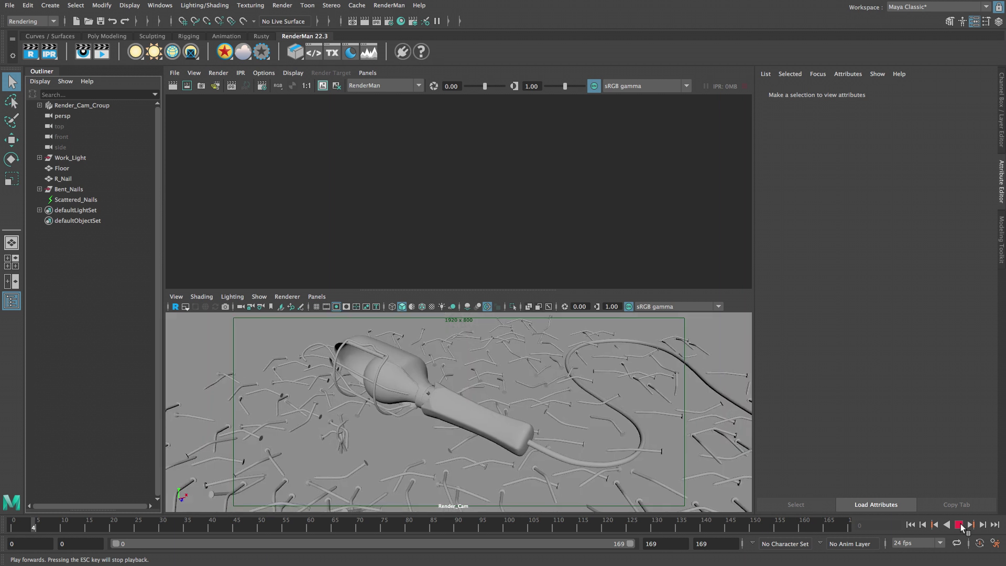
click(959, 524)
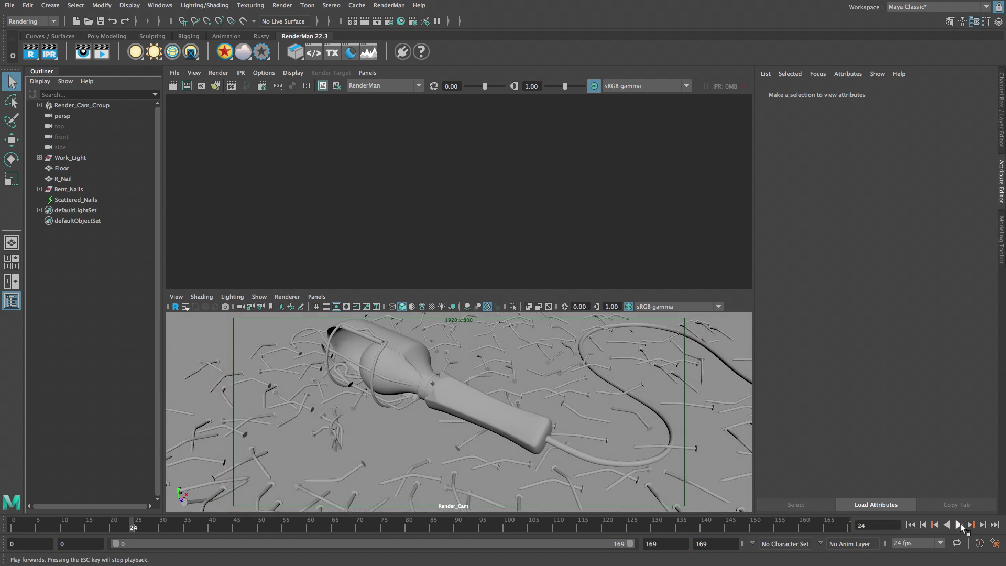
click(911, 524)
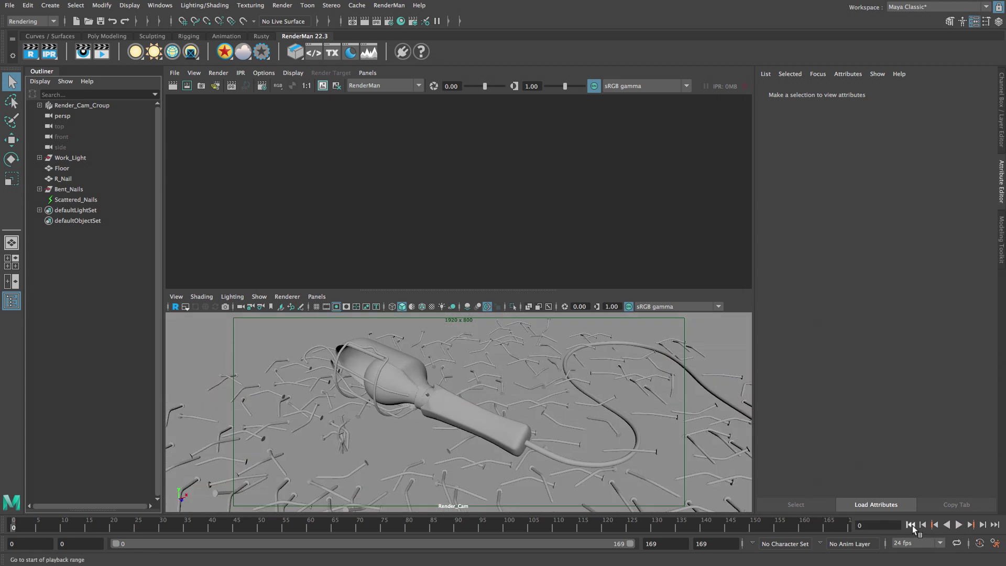
Add a PxrDomeLight and move it down to Y position -10
click(154, 52)
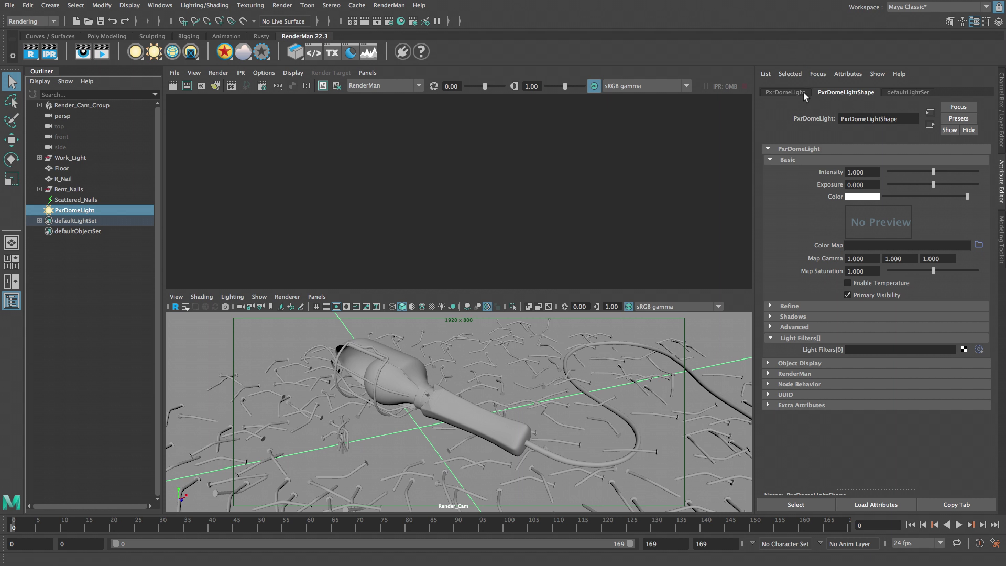
click(784, 92)
click(891, 160)
text(-10)
key(Return)
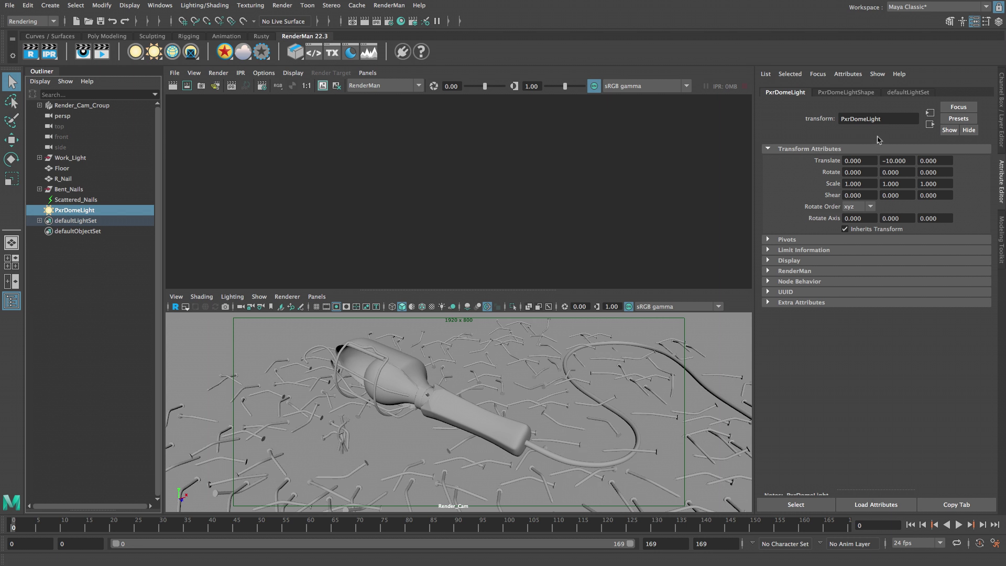
Start the viewport IPR render, preview frame 169, return to frame 0, and show PxrDomeLightShape
click(175, 308)
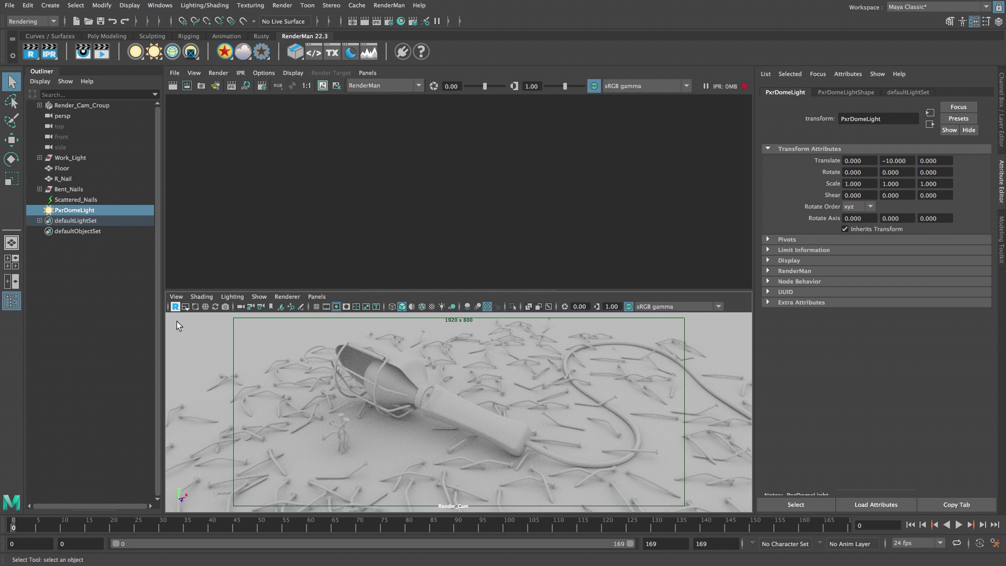
click(845, 524)
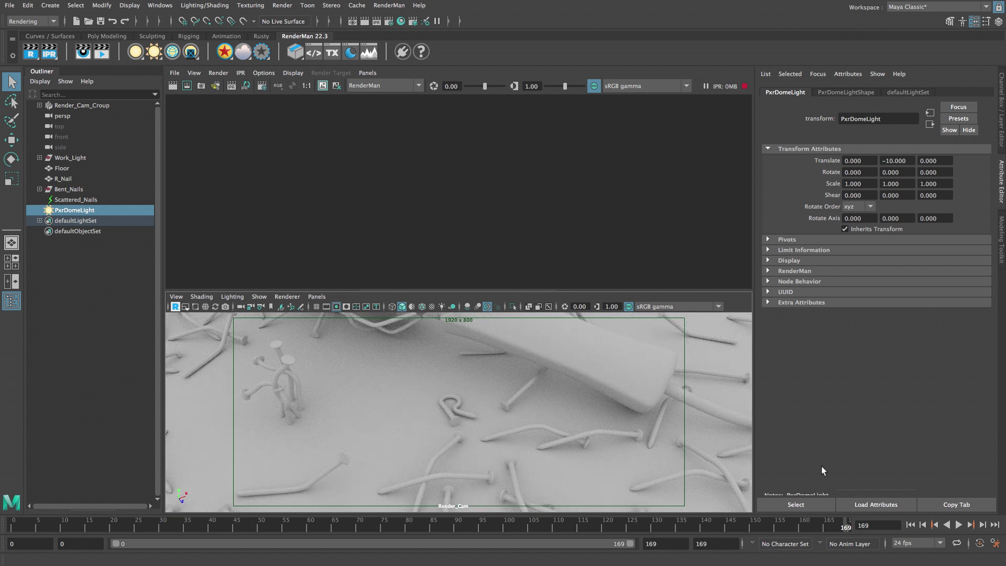
click(910, 524)
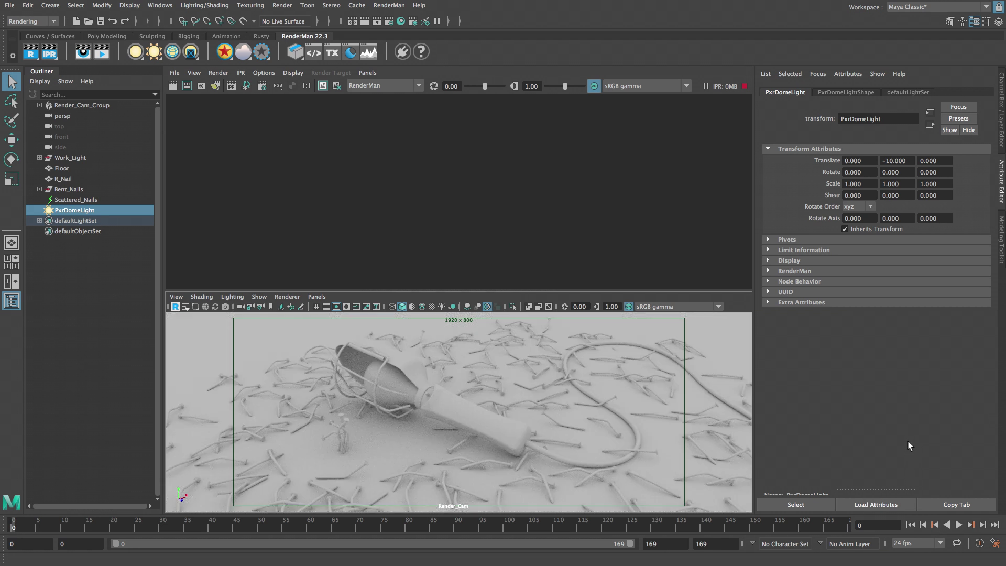
click(849, 93)
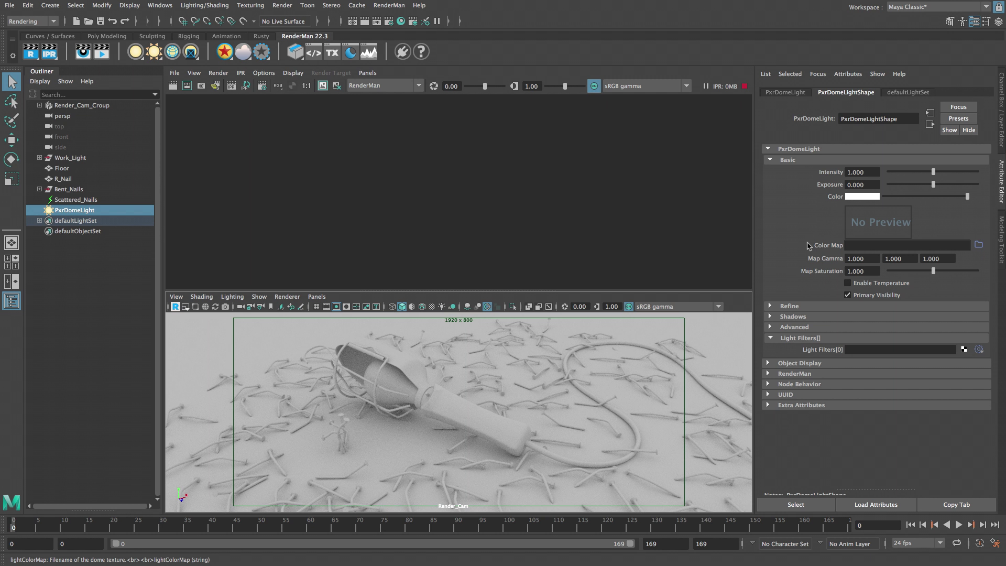
Pick Environment.tex from the project's sourceimages folder for the dome light's Color Map
click(978, 244)
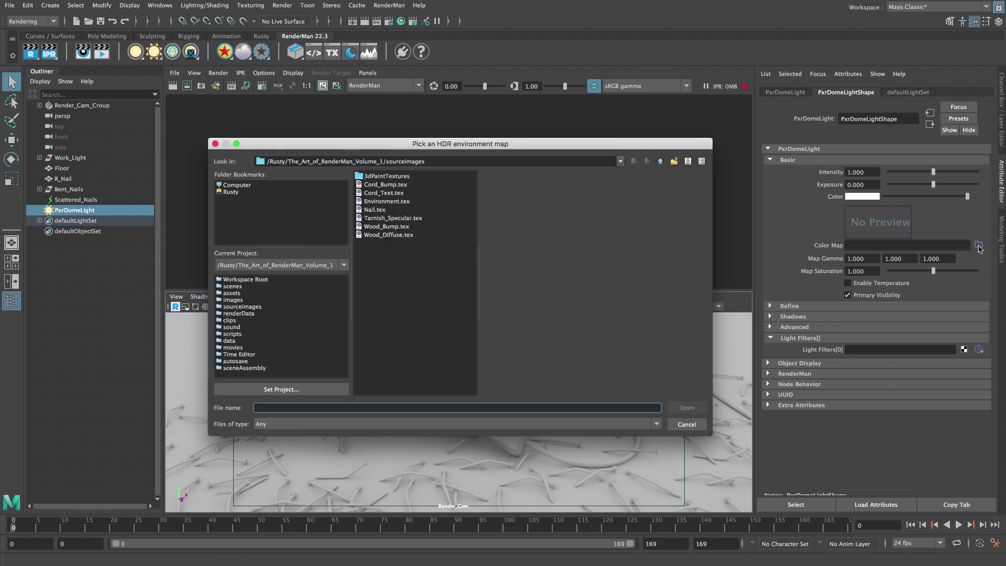
click(255, 308)
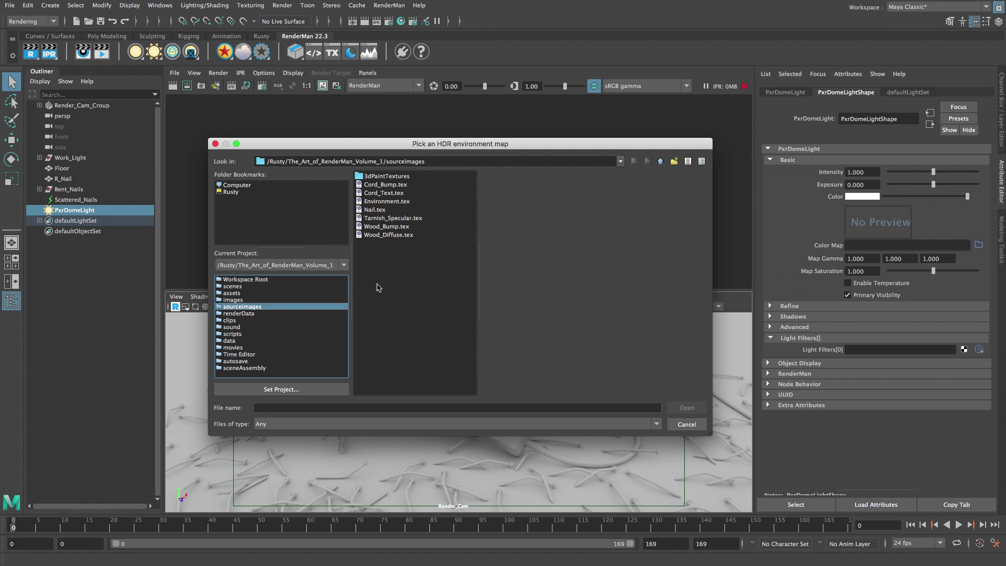
click(402, 202)
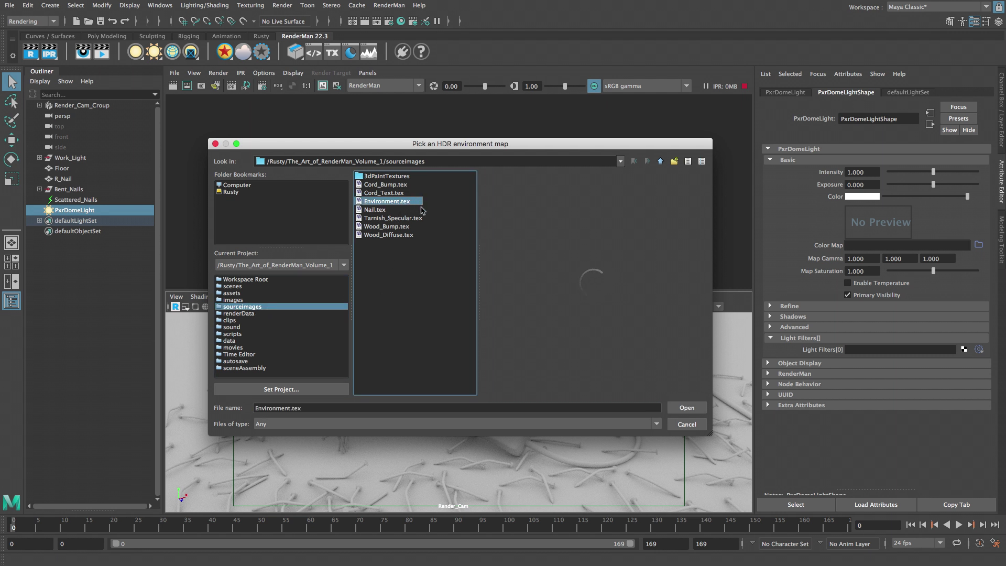
Load the chosen Environment.tex as the dome light's colour map
click(686, 407)
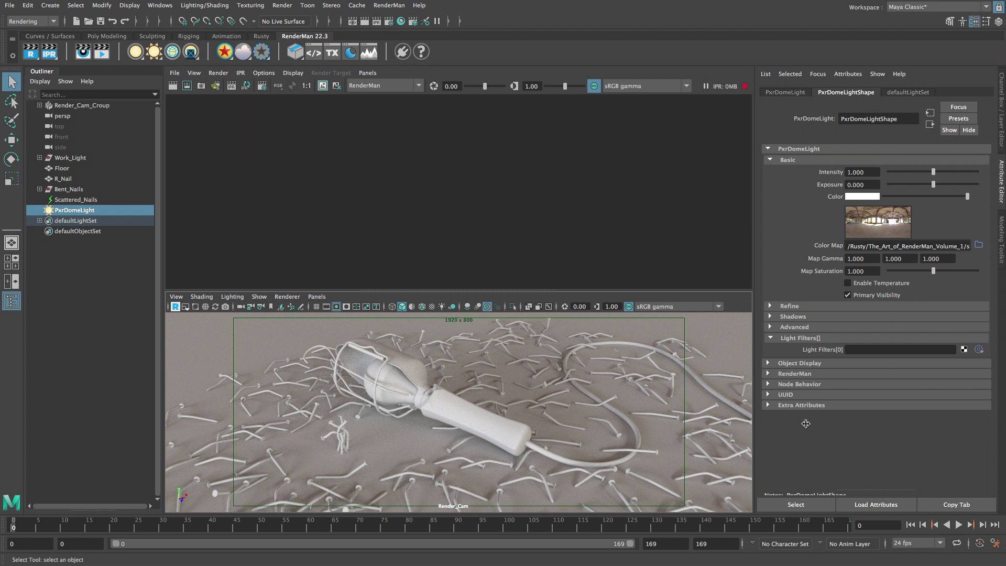
Turn off the dome light's Primary Visibility and enable Drawing Overrides with Texturing unchecked
click(848, 295)
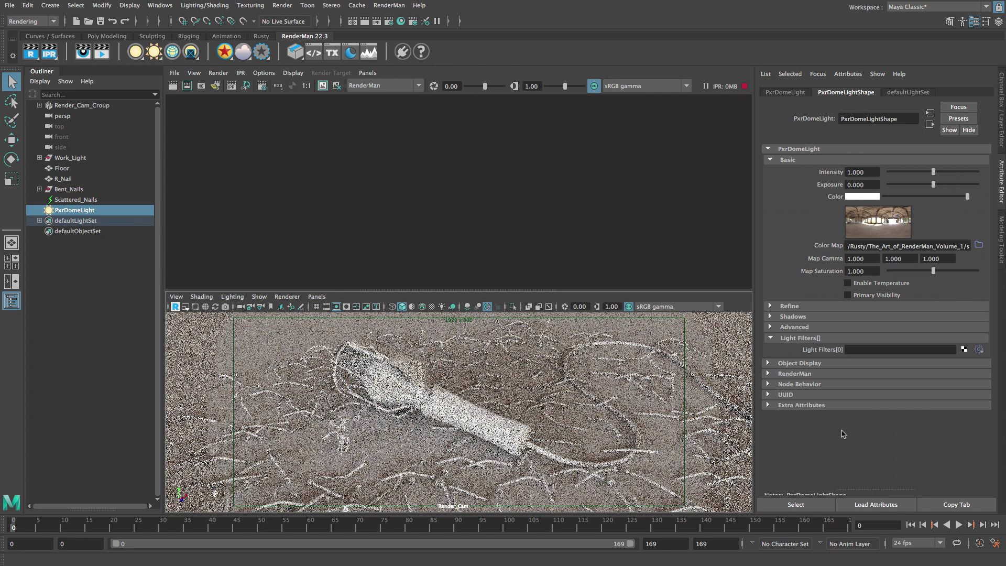
click(791, 363)
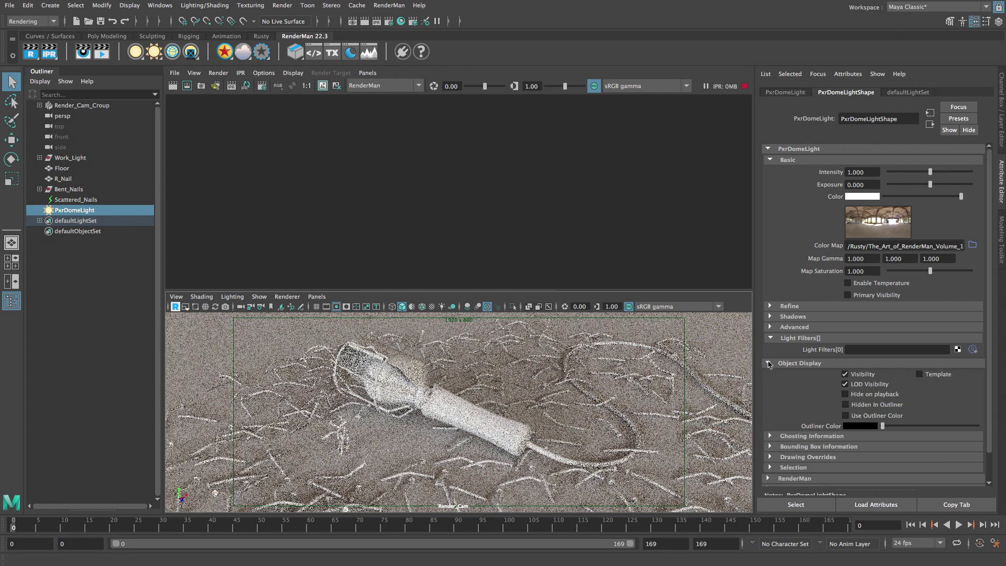
click(776, 456)
scroll(776, 457, down, 3)
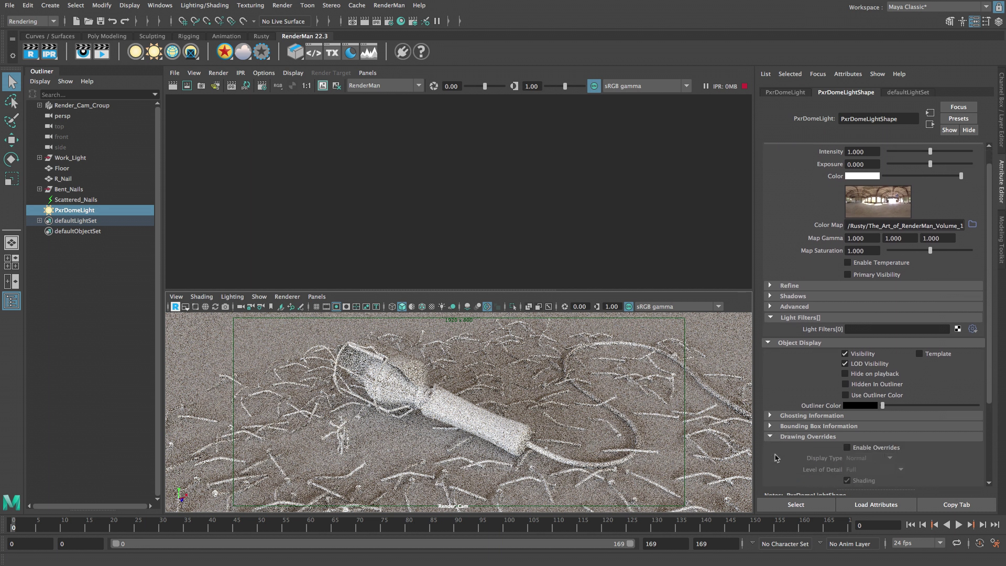
scroll(776, 457, down, 3)
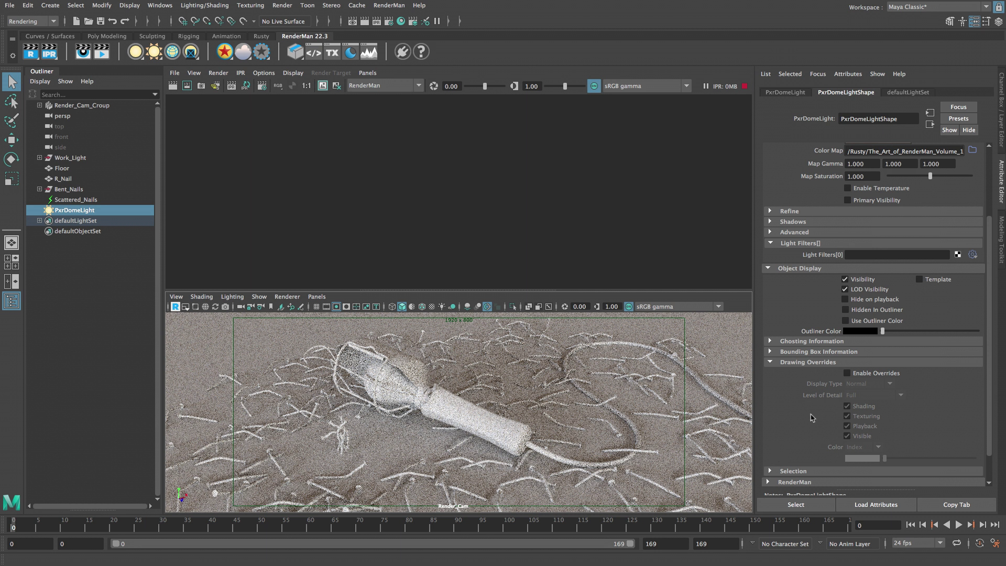
click(847, 373)
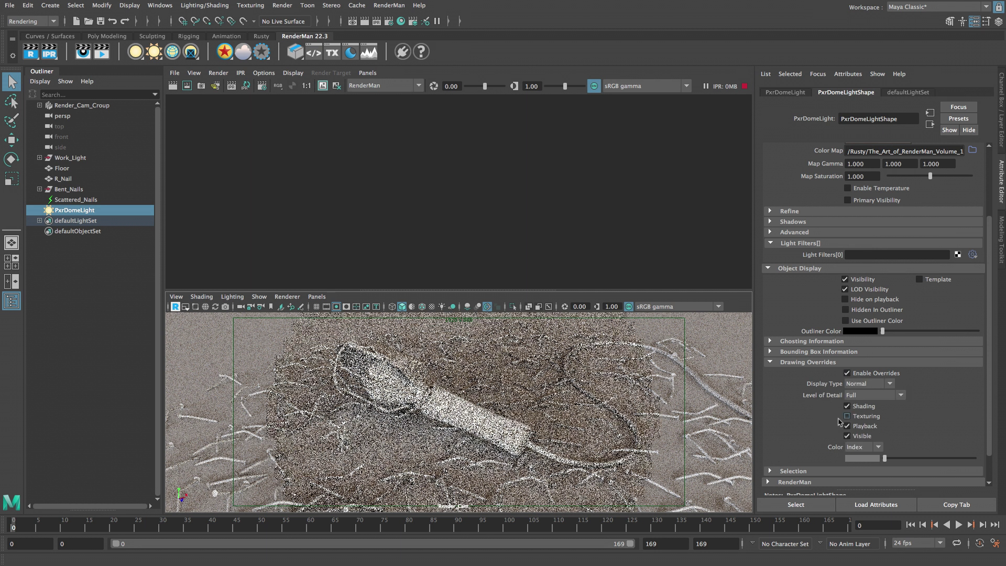
click(847, 416)
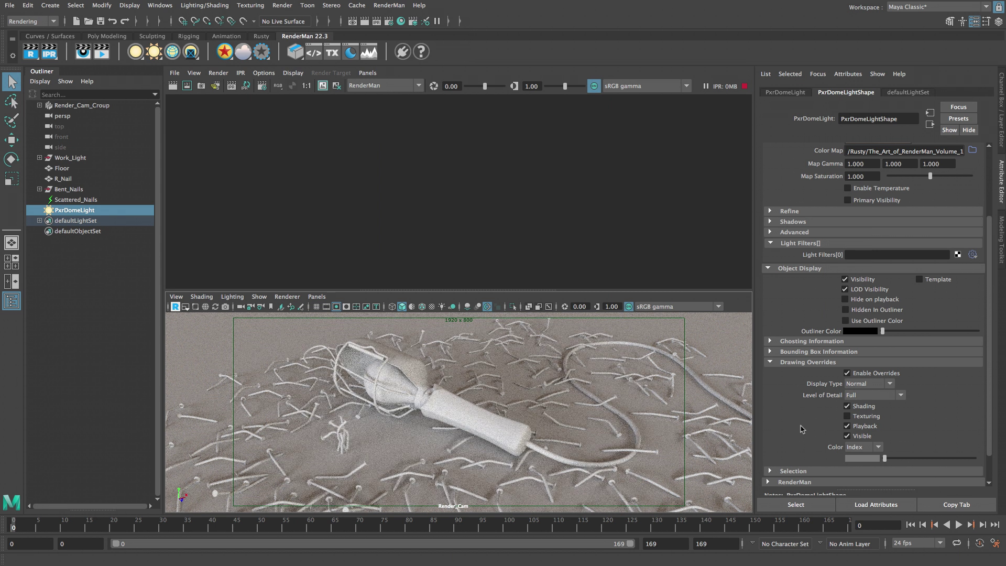
Stop the viewport IPR render and open the RenderMan menu
click(175, 307)
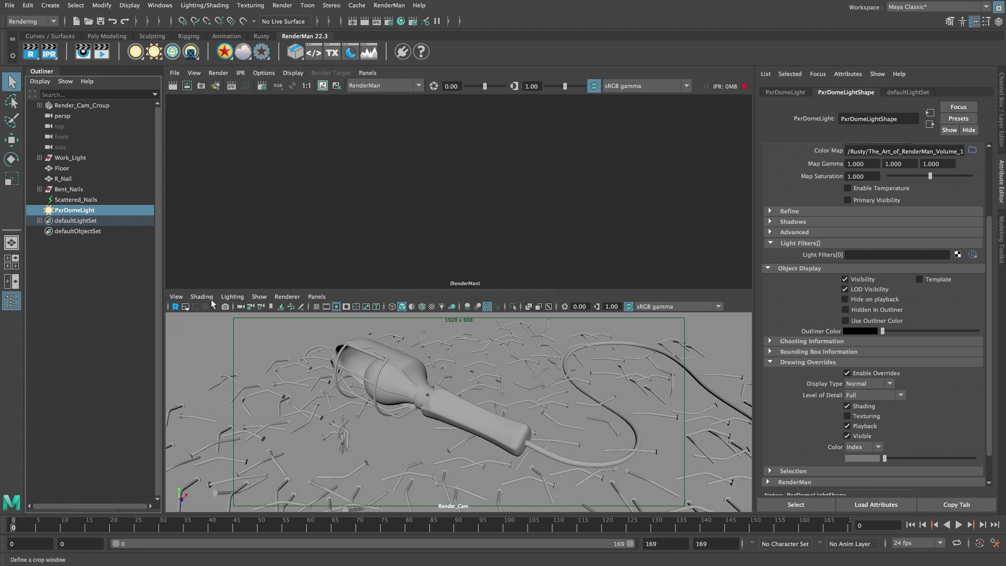
click(387, 6)
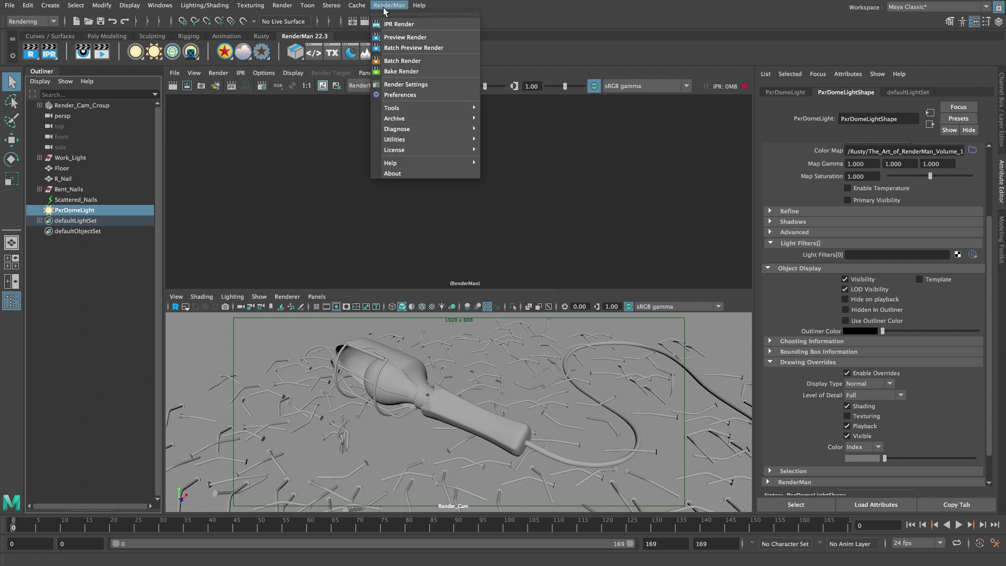
Save RenderMan preferences with IPR to Maya Render View, RIB spool style, and 1 frame per server
click(418, 96)
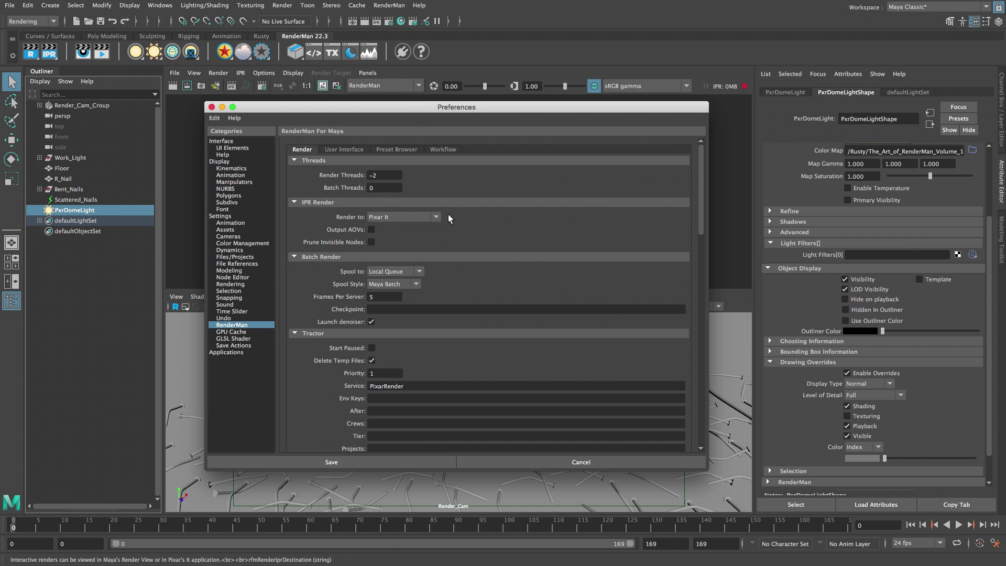
click(436, 217)
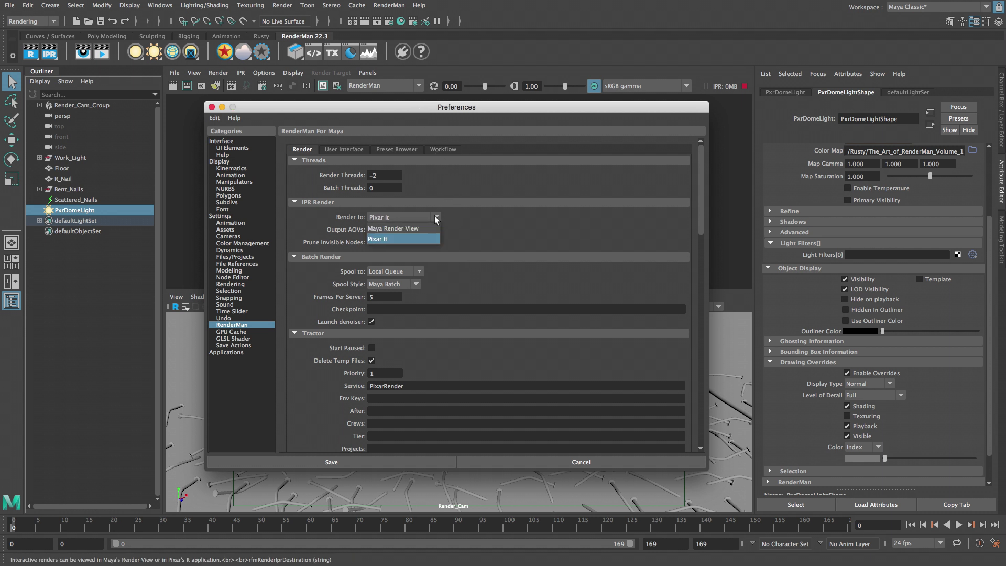
click(436, 230)
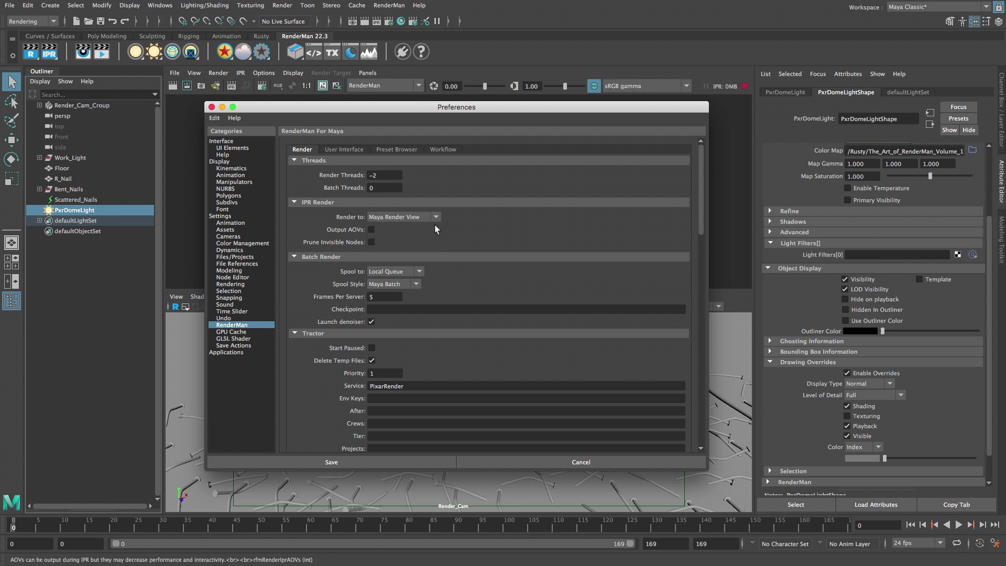
click(416, 284)
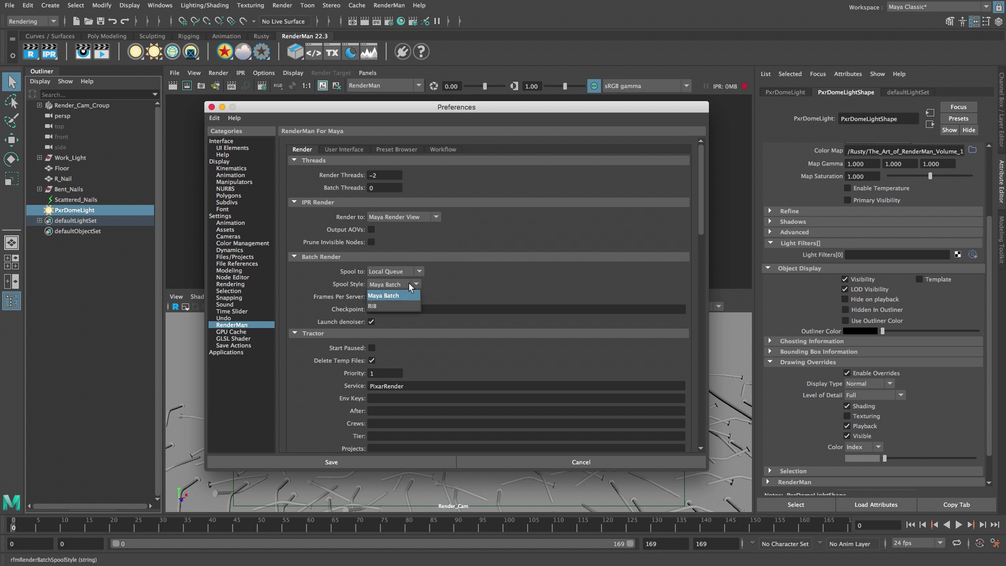
click(407, 307)
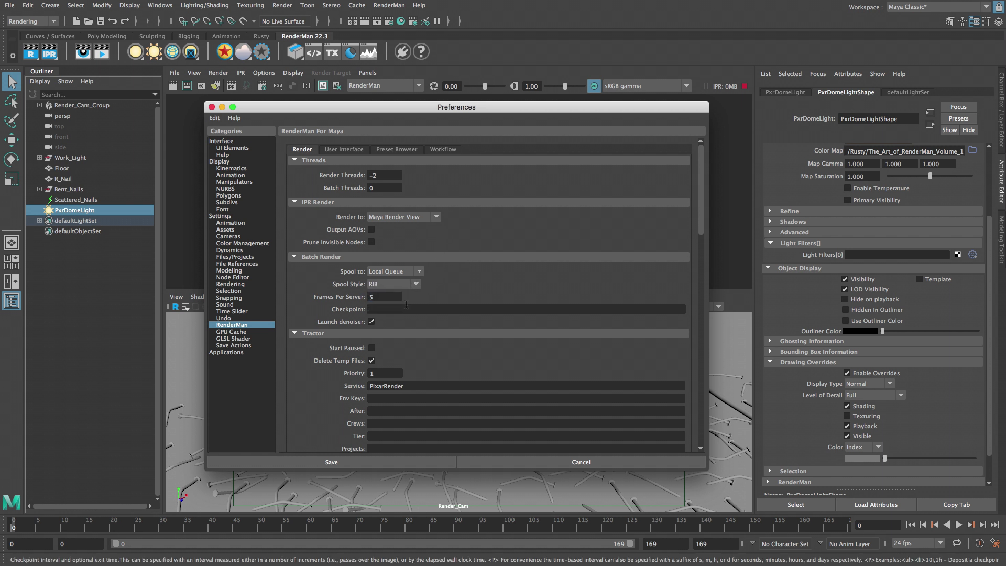
click(385, 297)
text(5)
key(BackSpace)
text(1)
click(407, 309)
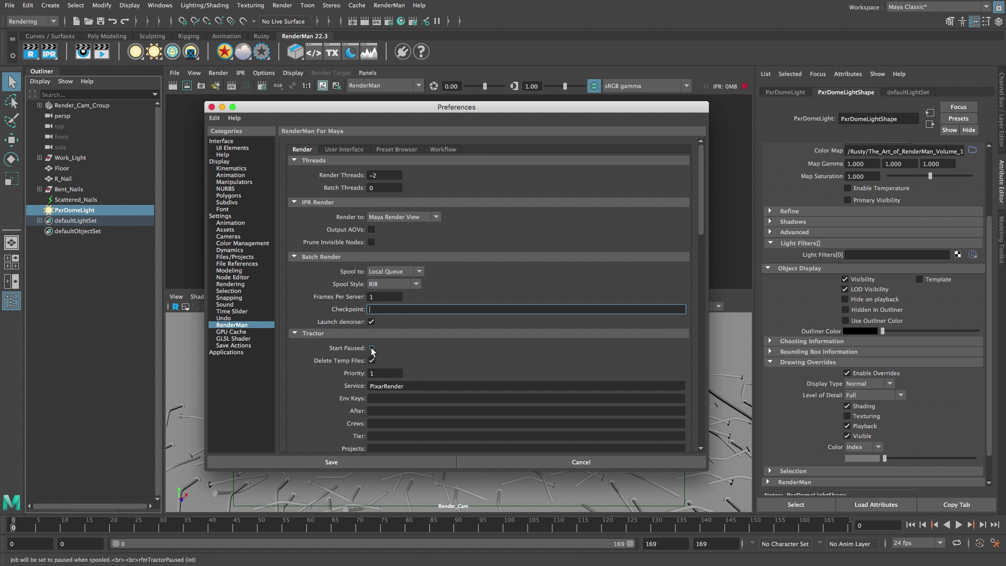
click(366, 461)
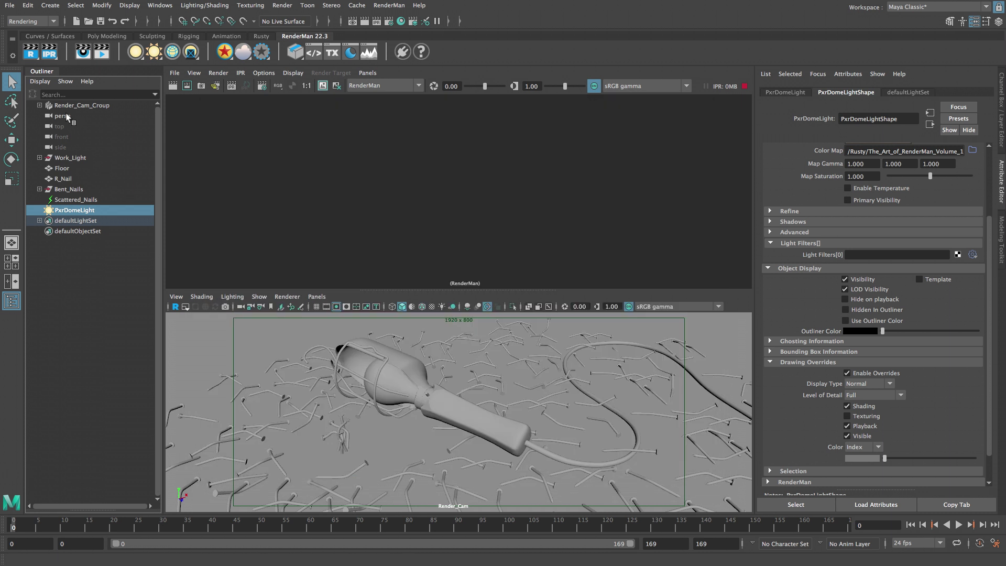
Start a RenderMan IPR render of the work light and nails, then show the Test Resolution options
click(32, 57)
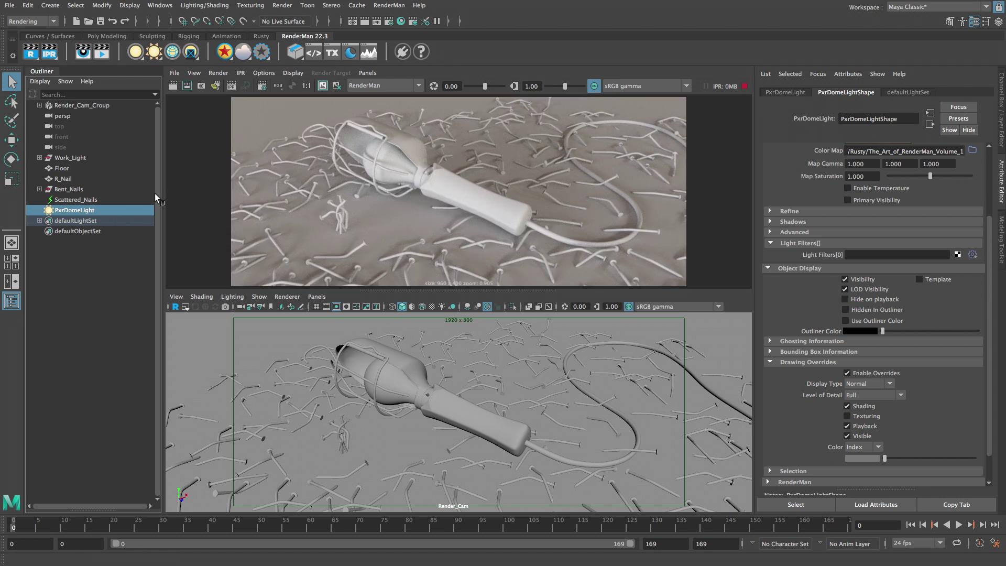
click(272, 74)
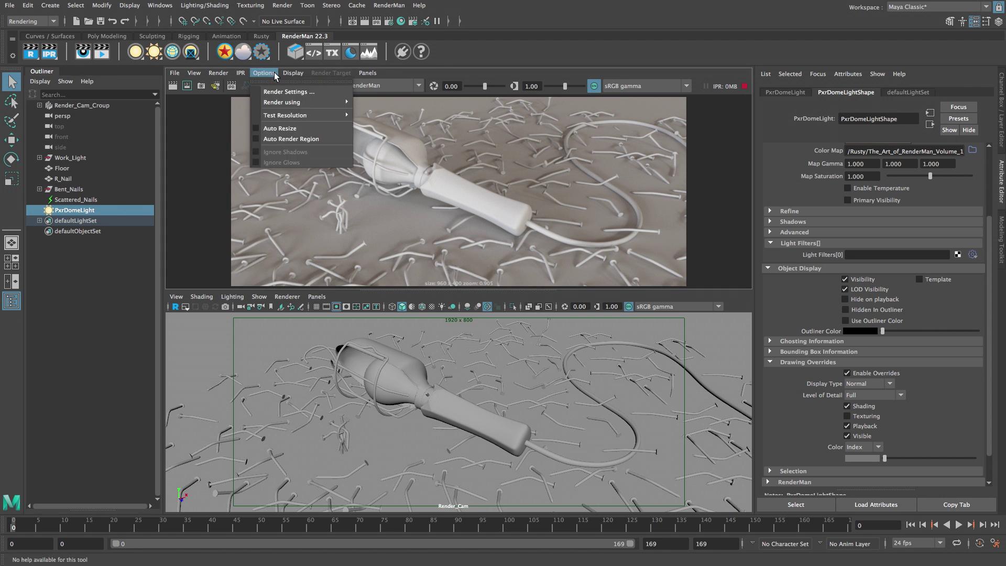
mouse_move(307, 116)
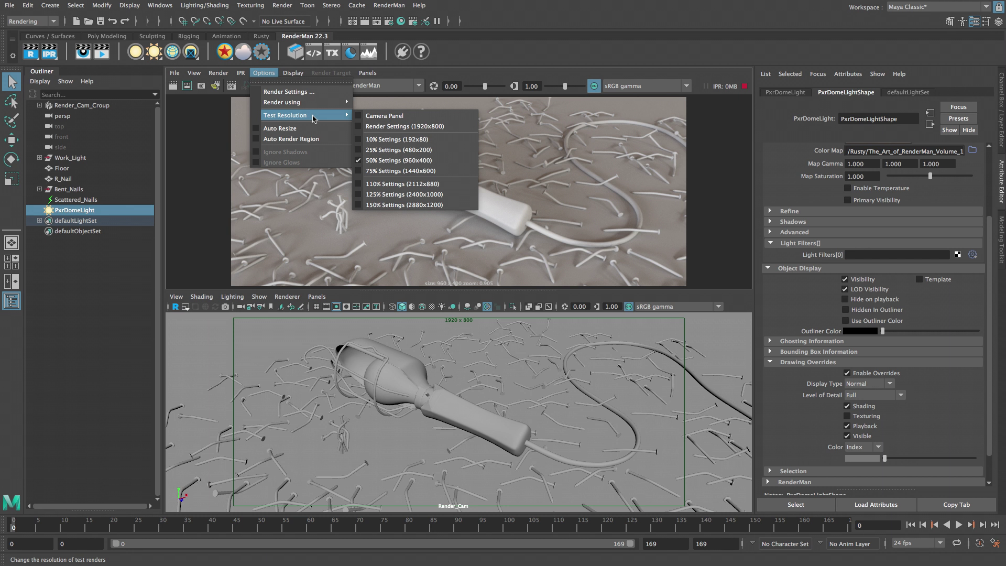
Leave the test resolution unchanged and view the work light render at 1:1 real size
click(262, 74)
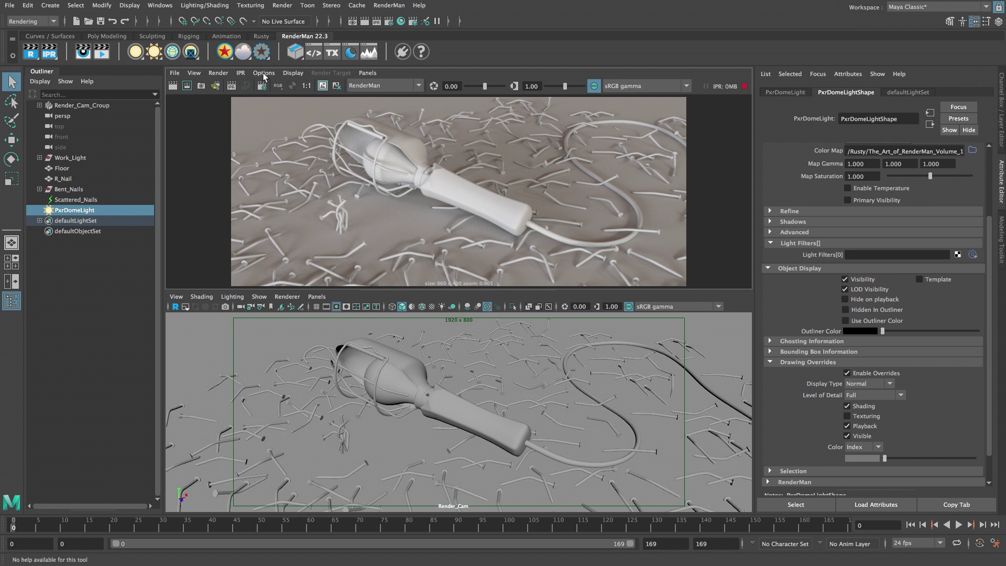
click(307, 89)
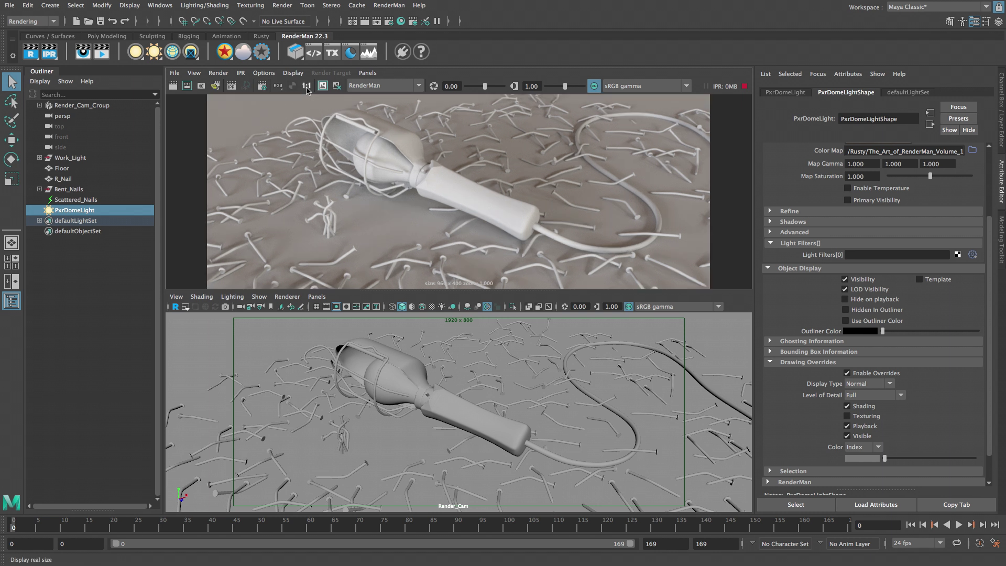